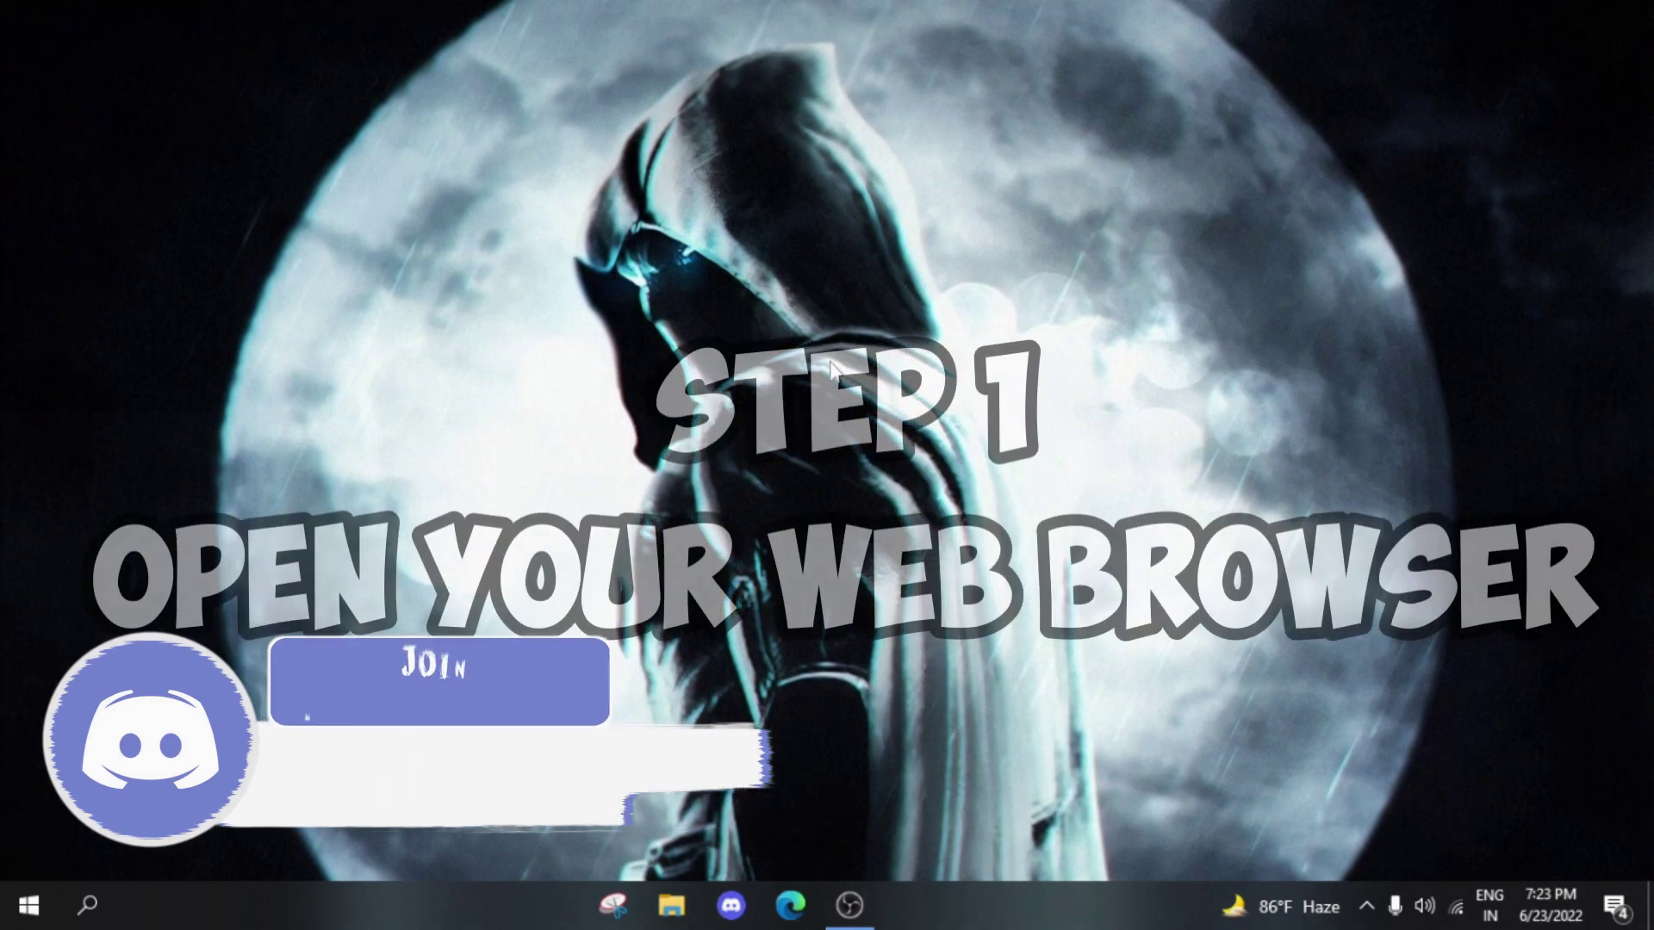
- Launch Edge and run a Bing search for 'chrome web store'
click(791, 914)
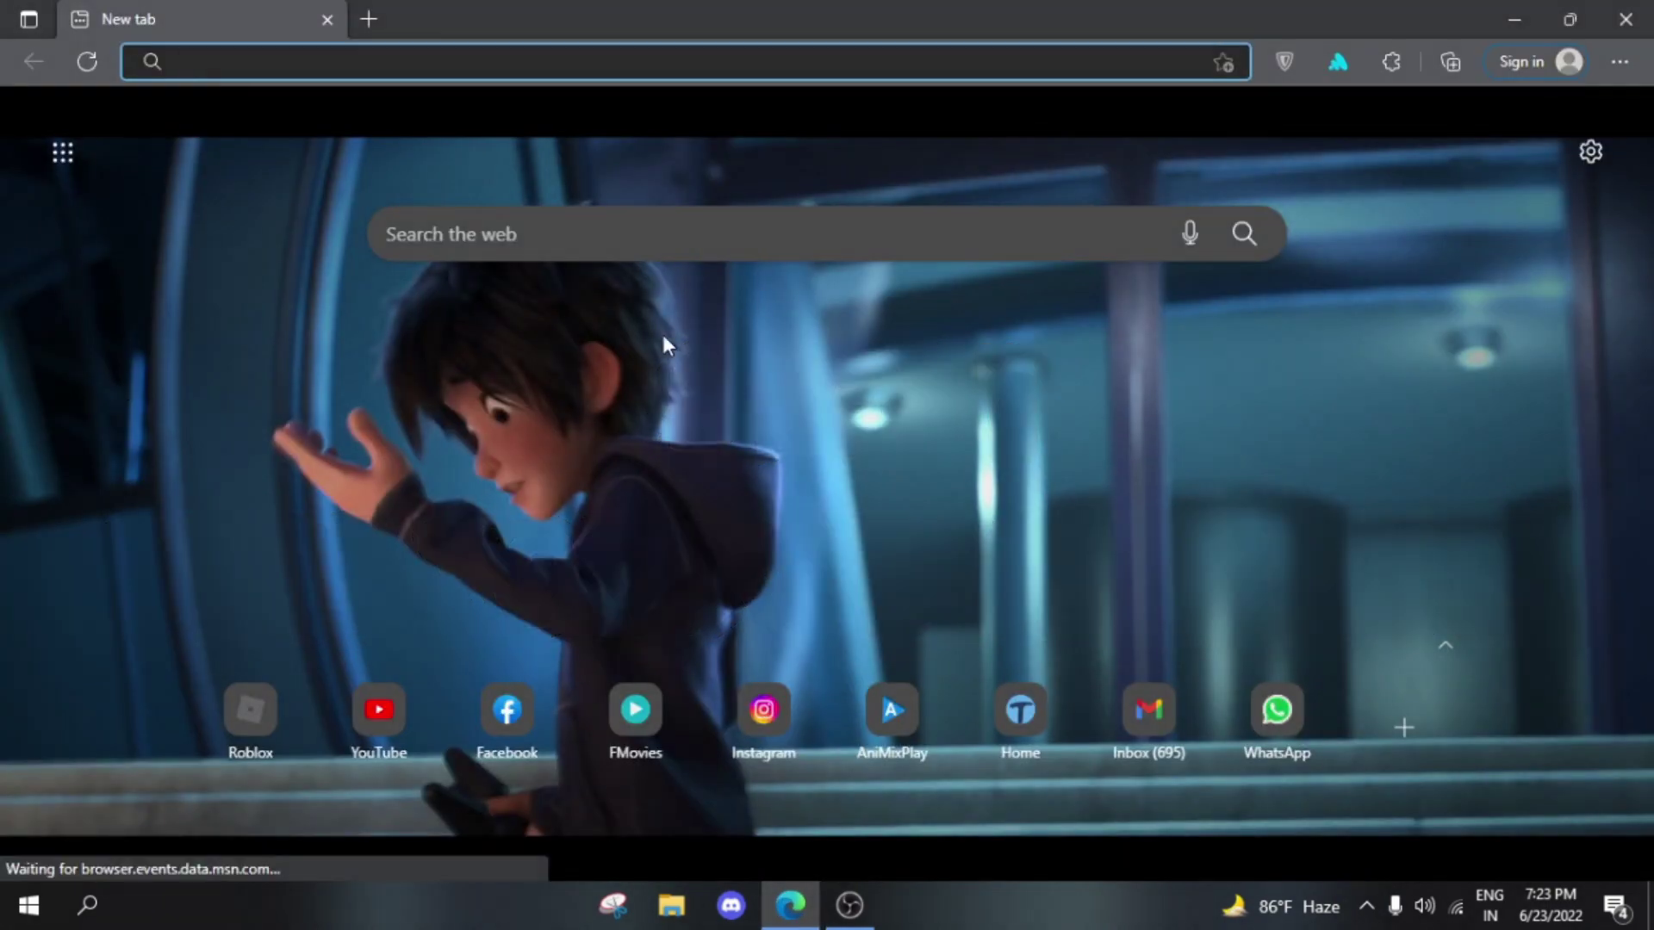
click(353, 57)
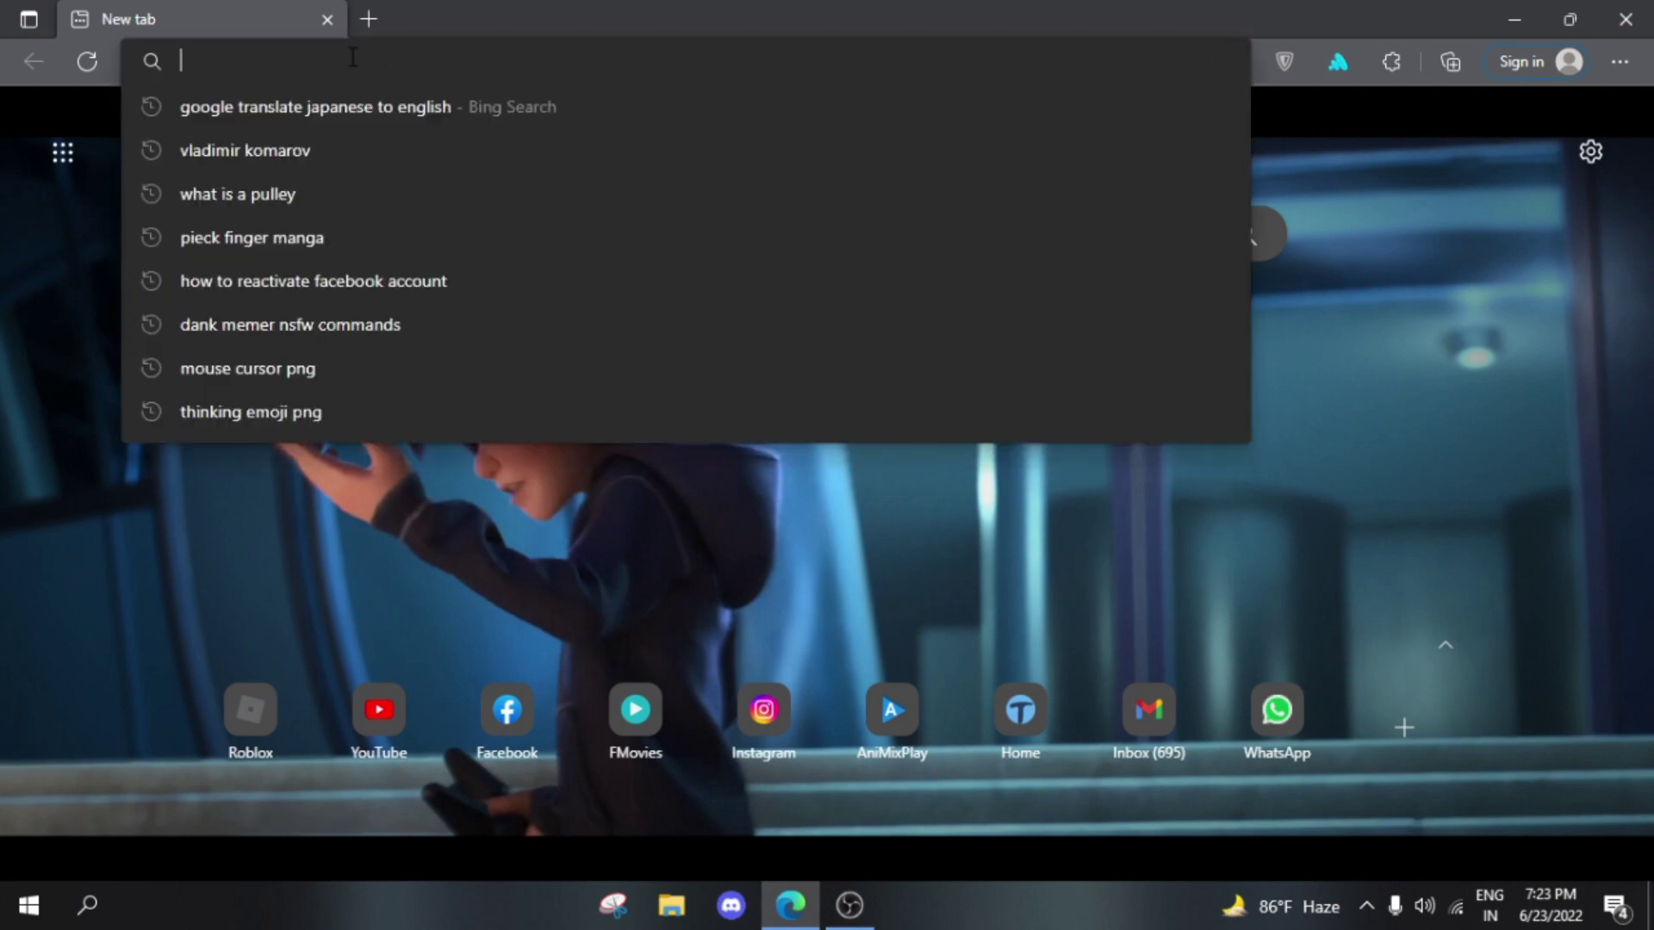
text(chrome )
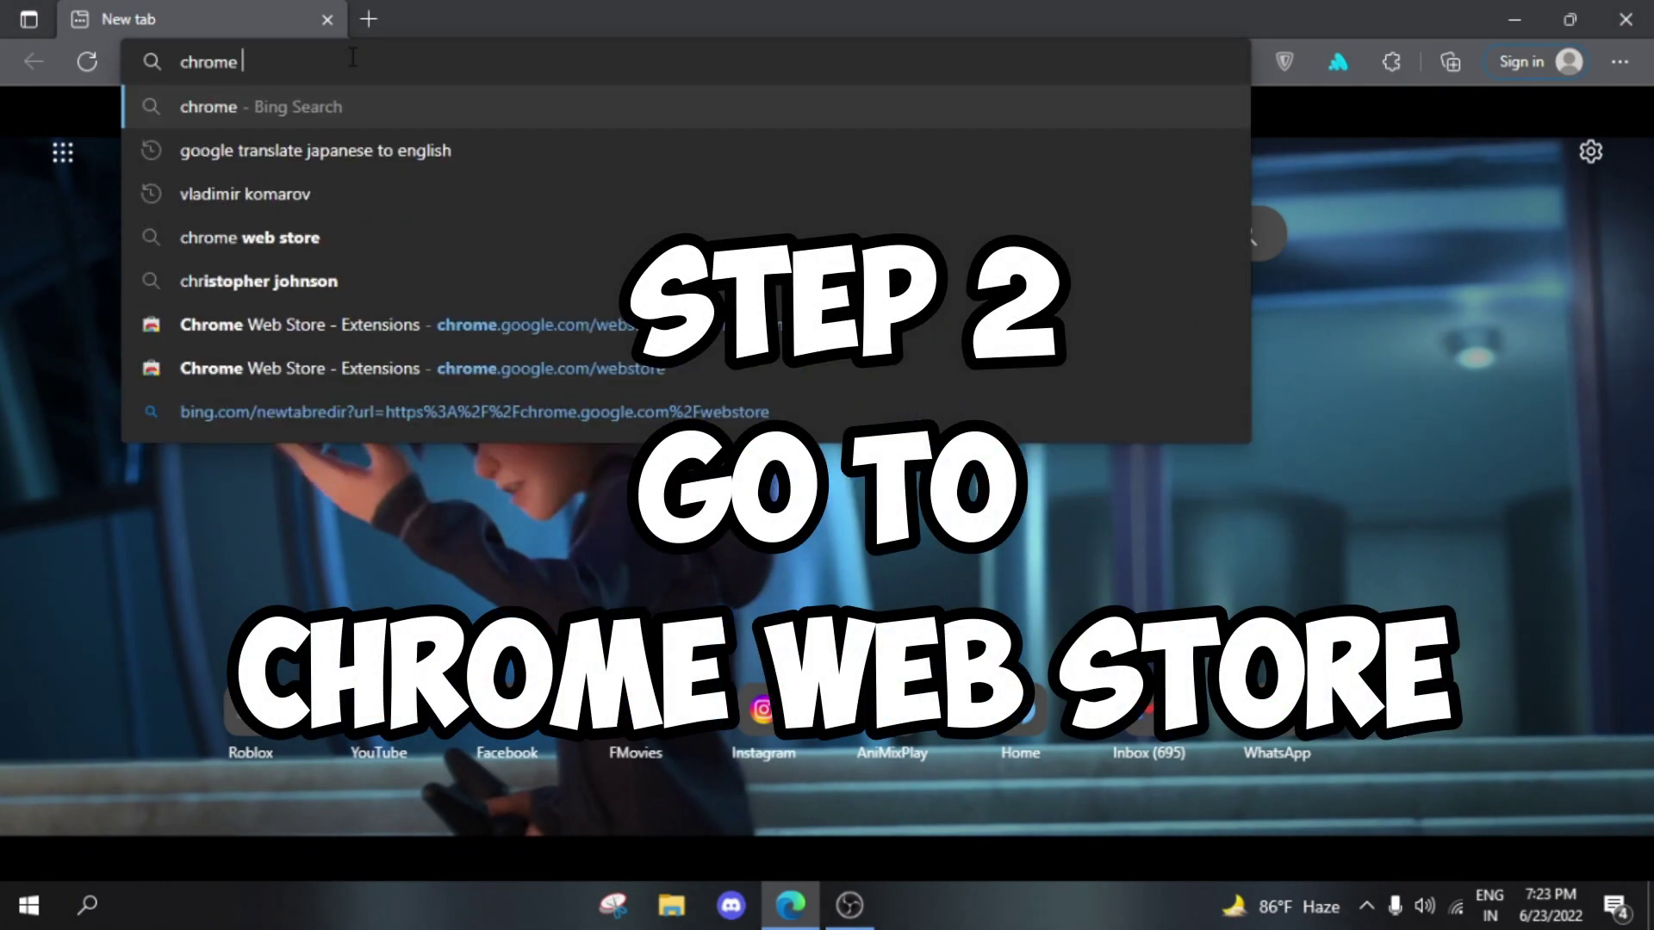
text(web store)
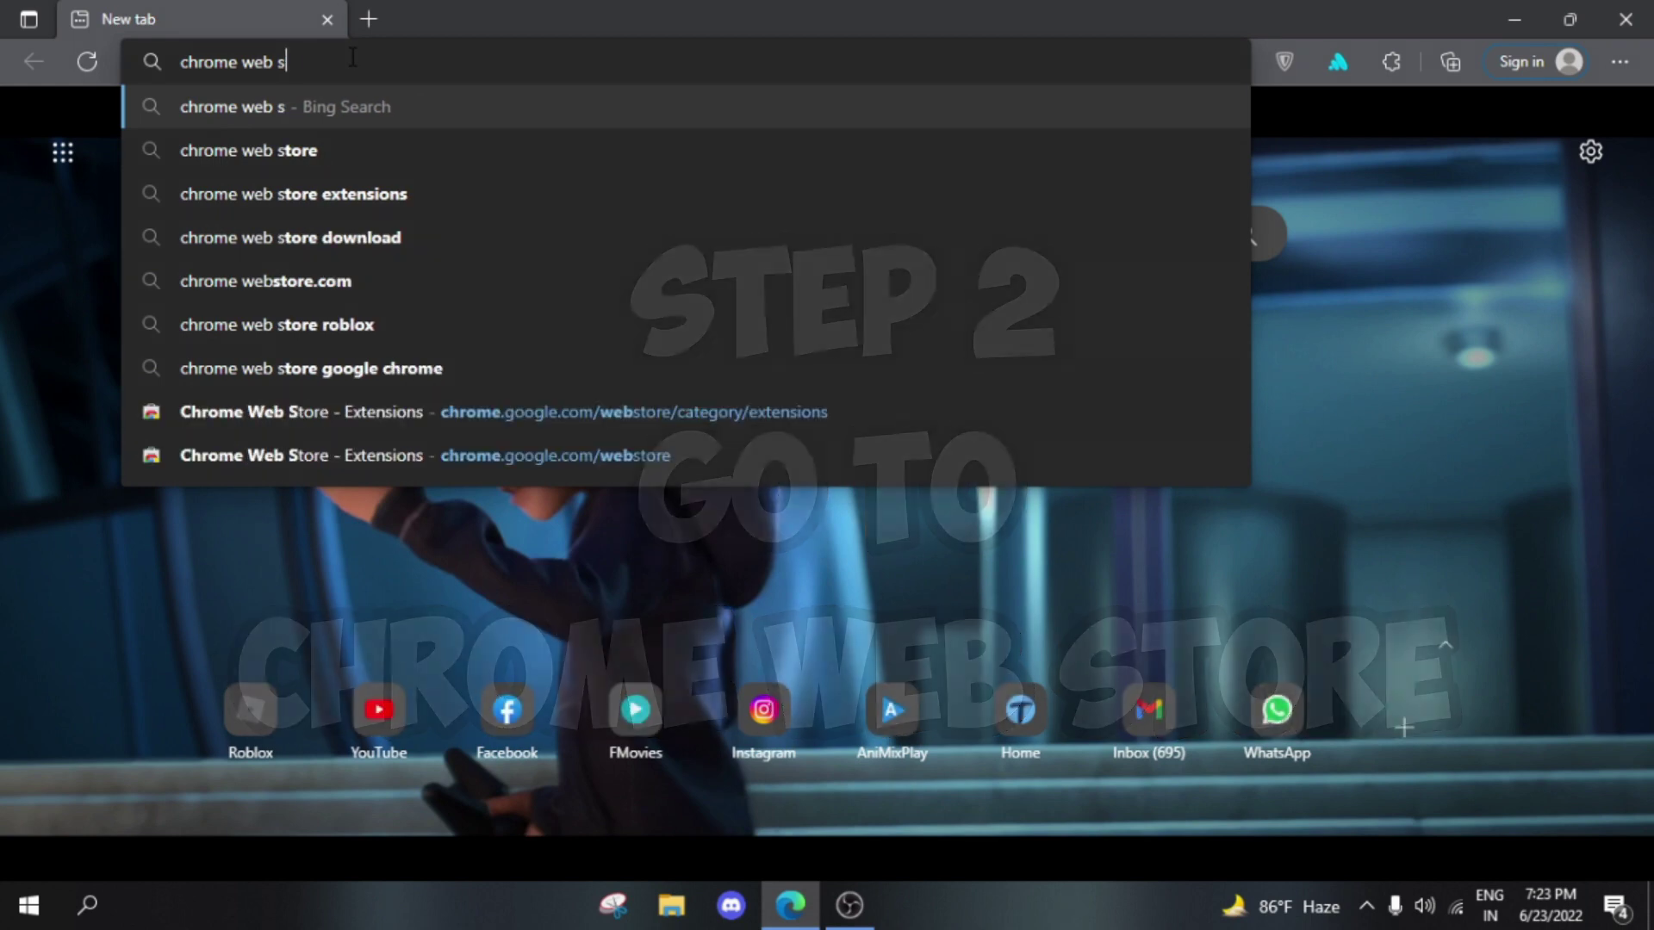
key(Return)
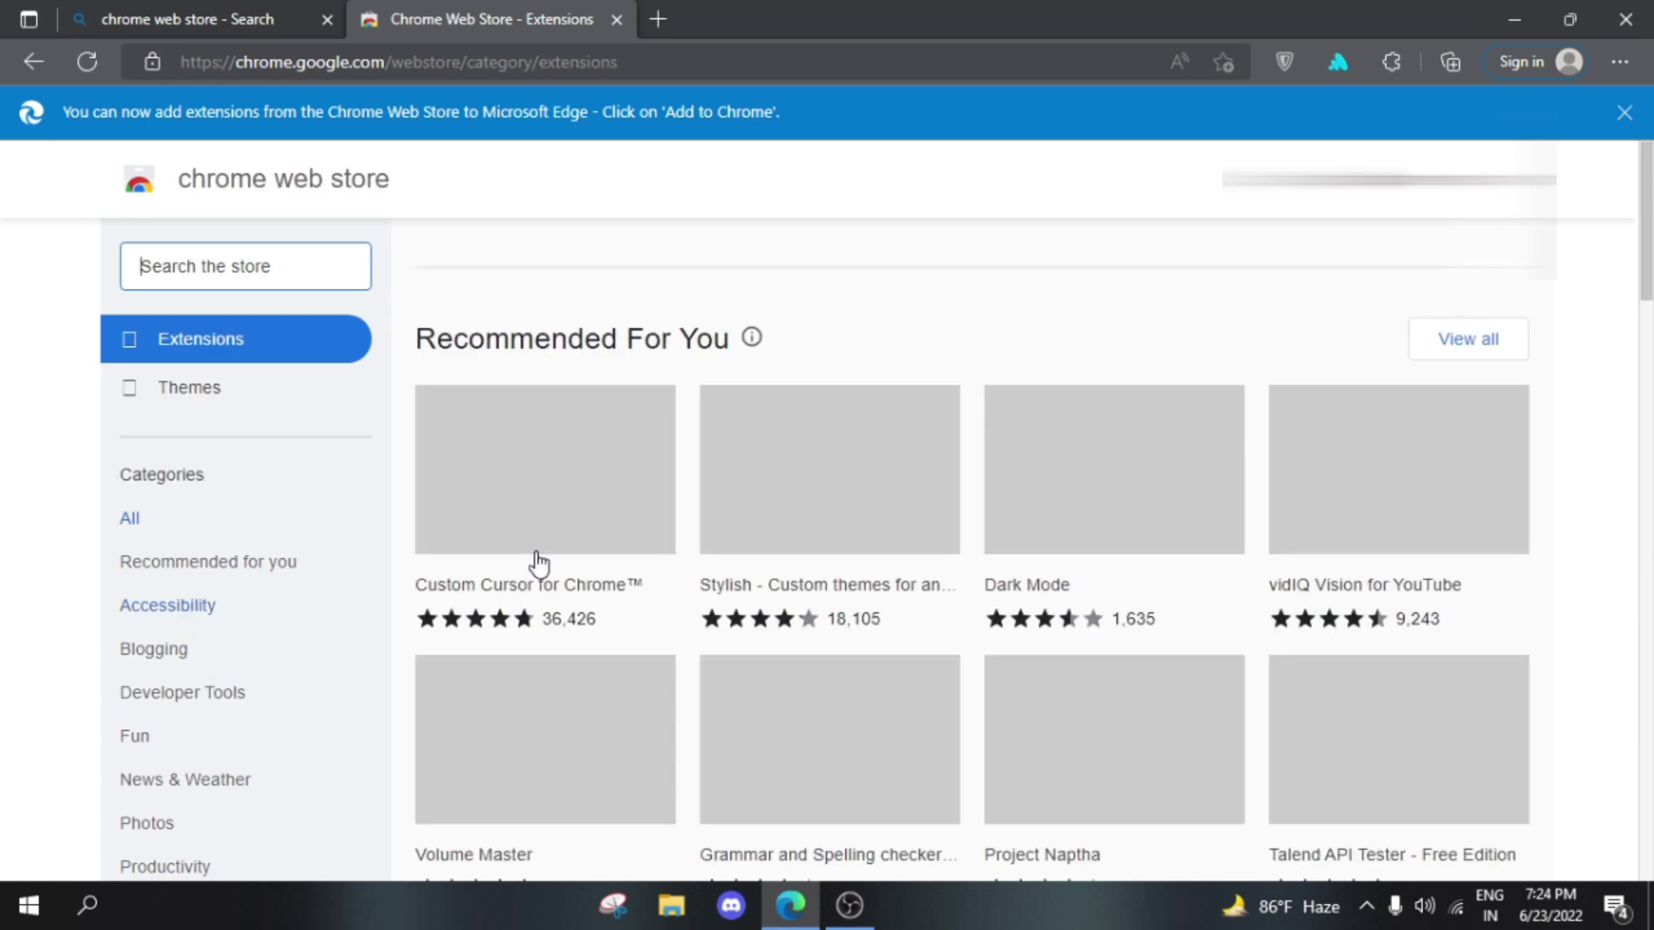
- Search the Chrome Web Store for 'btroblox' and list the matching extensions
scroll(627, 554, down, 5)
scroll(631, 555, up, 5)
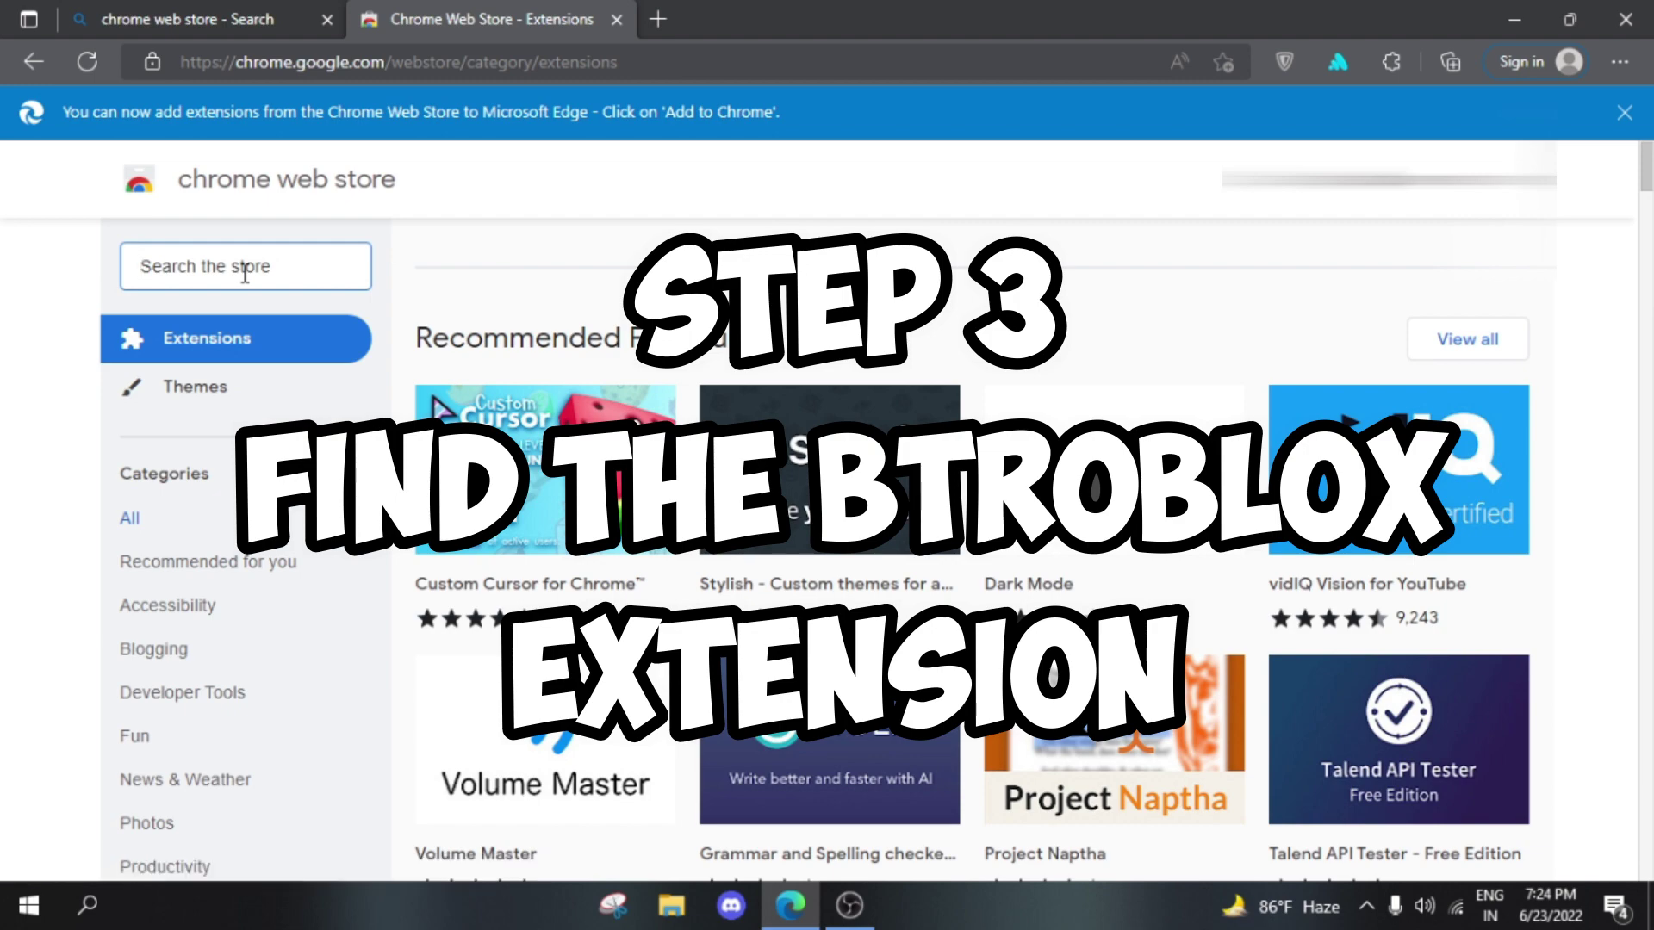
text(bt)
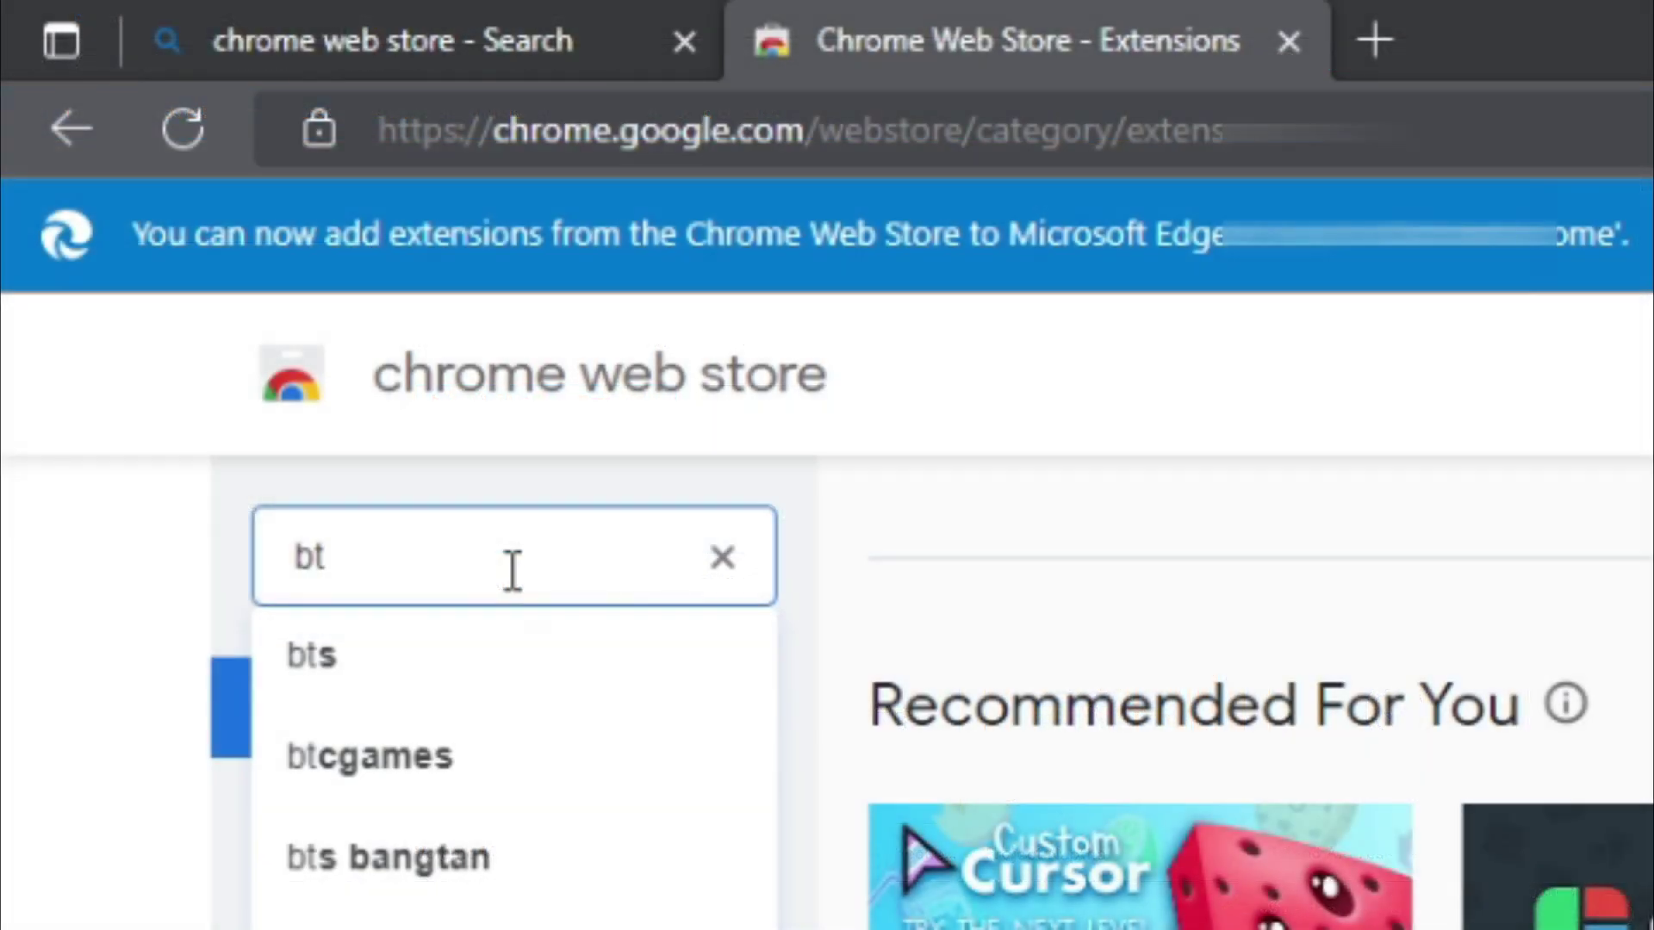
text(roblox)
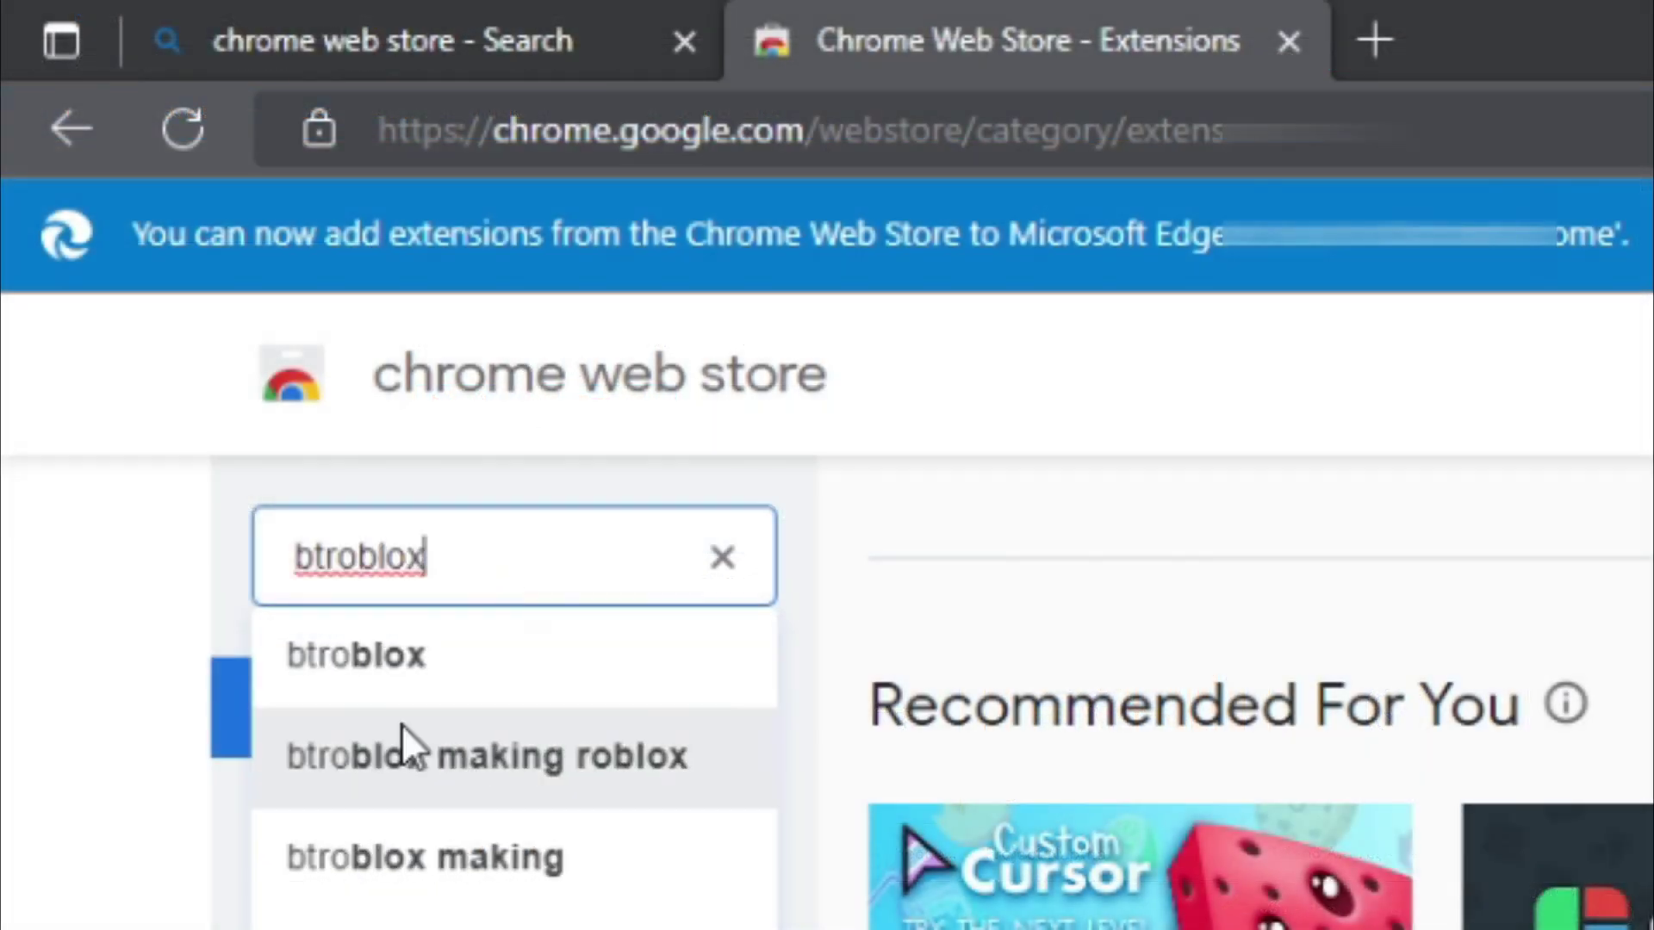
click(320, 673)
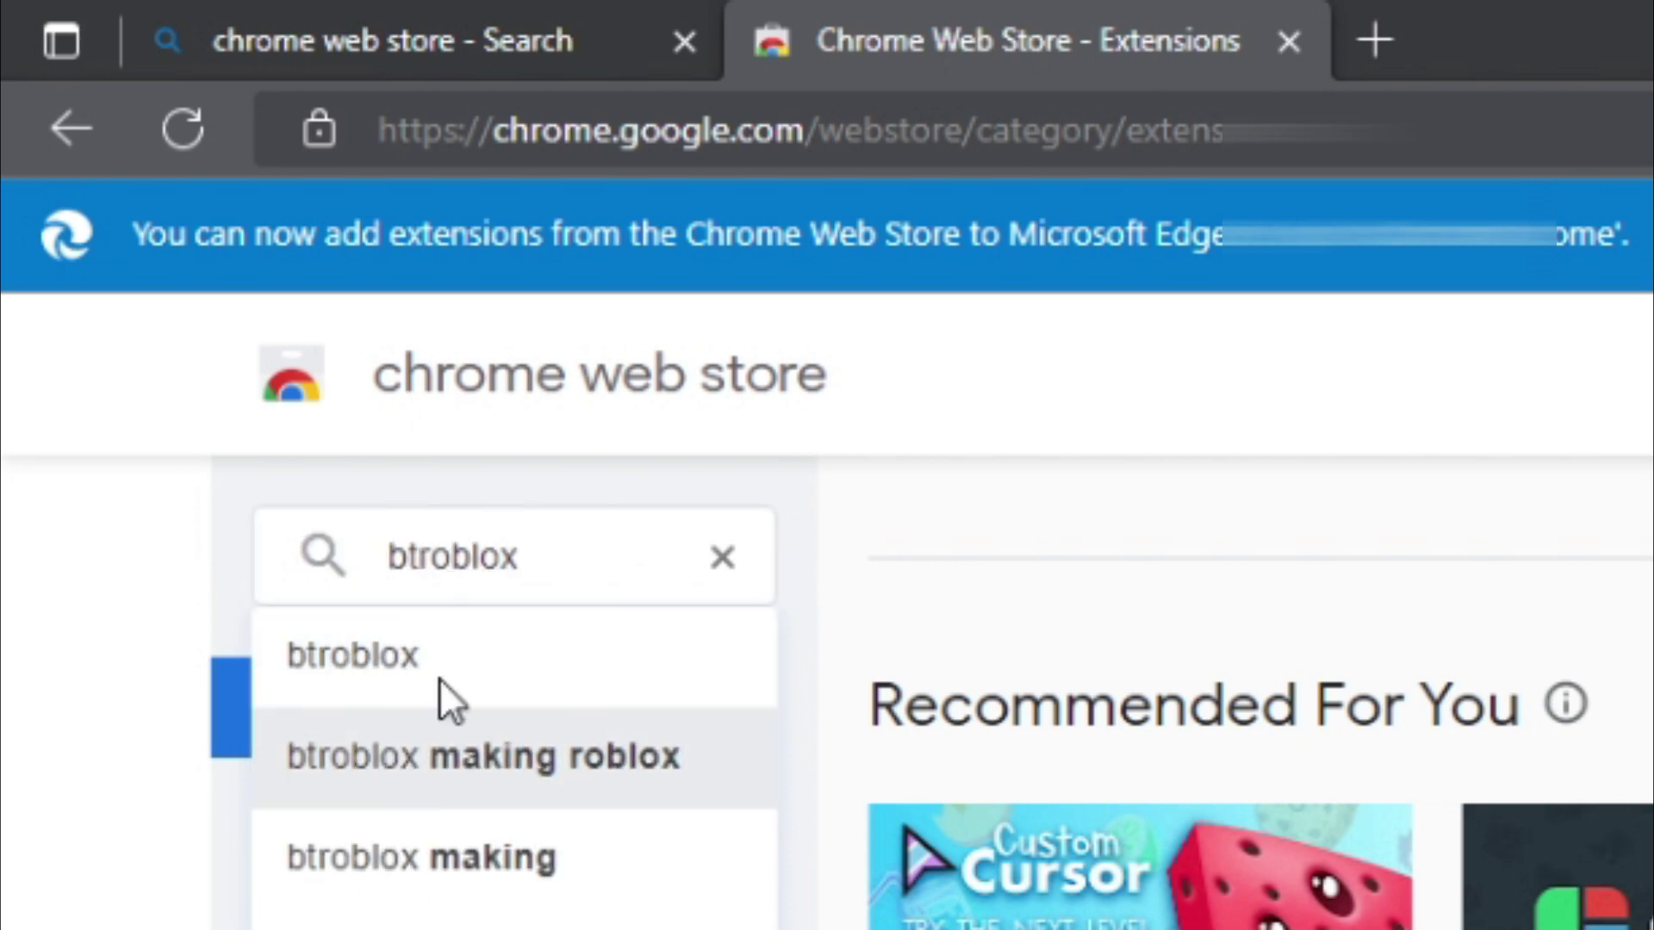
click(374, 657)
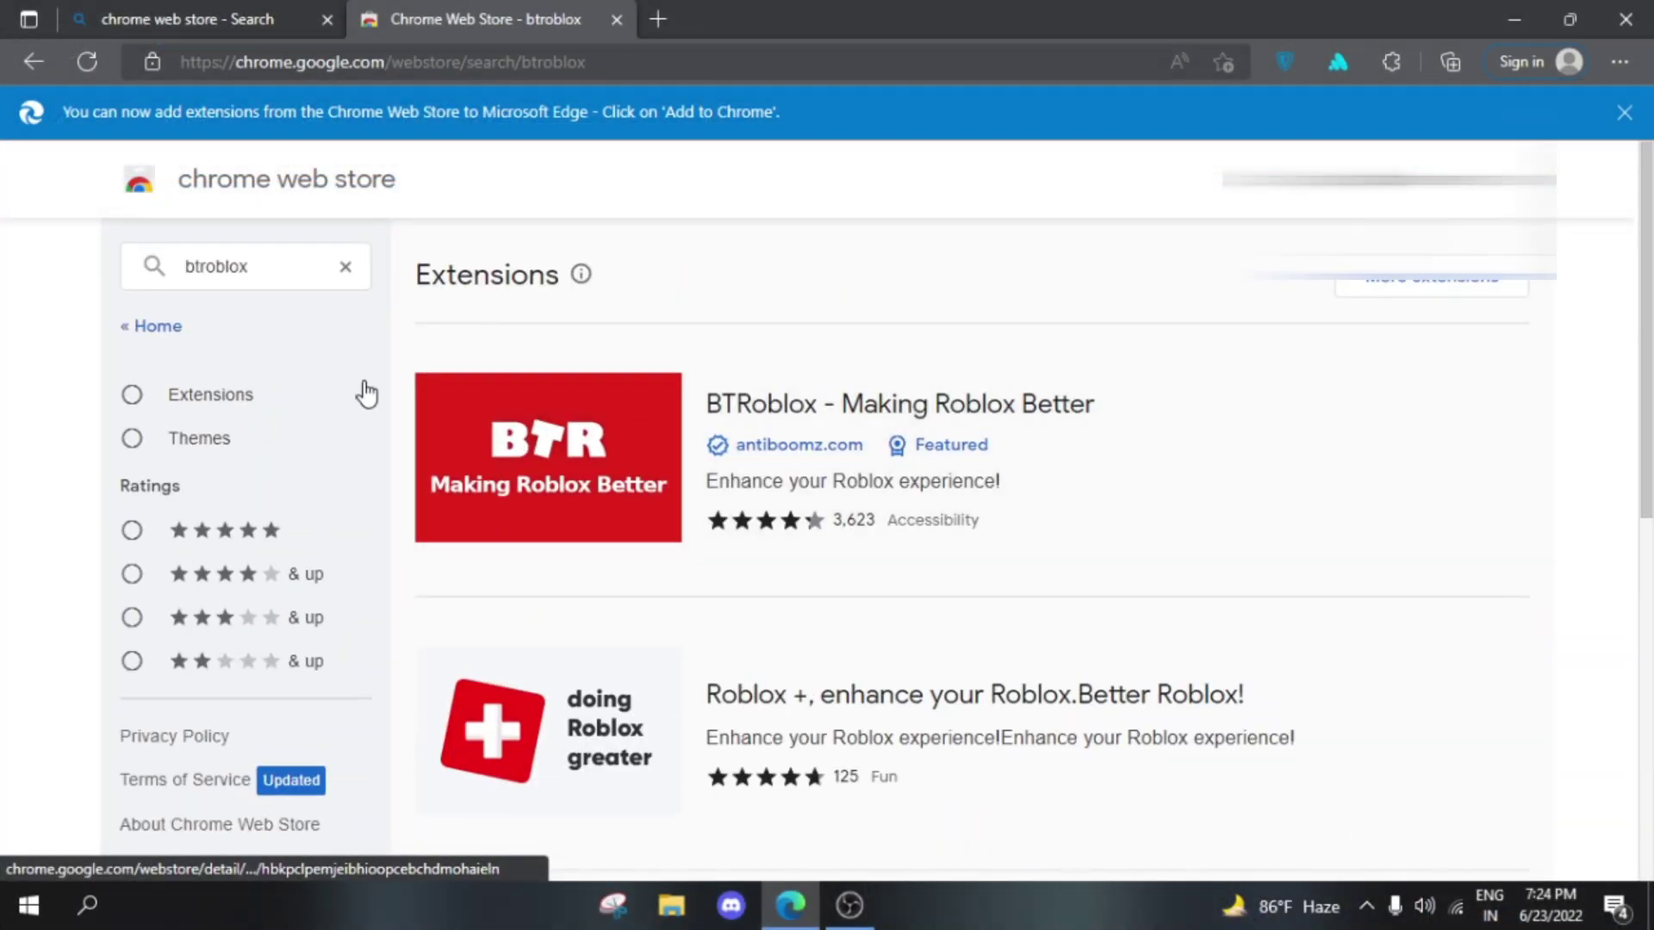
scroll(952, 321, down, 7)
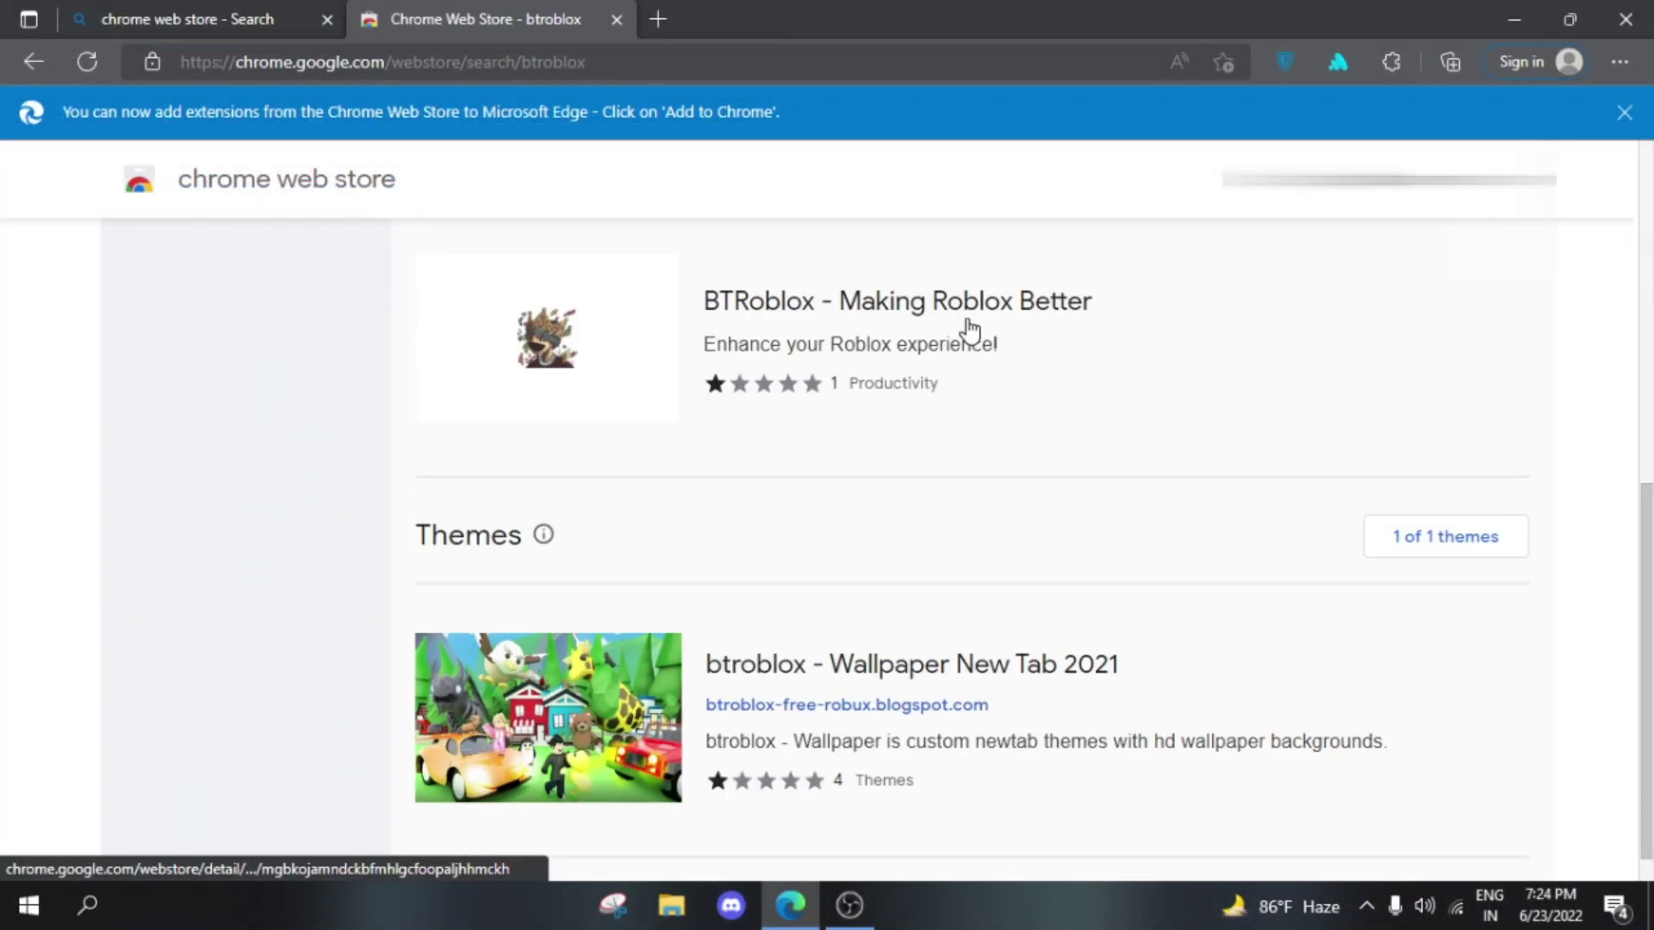
scroll(947, 366, up, 7)
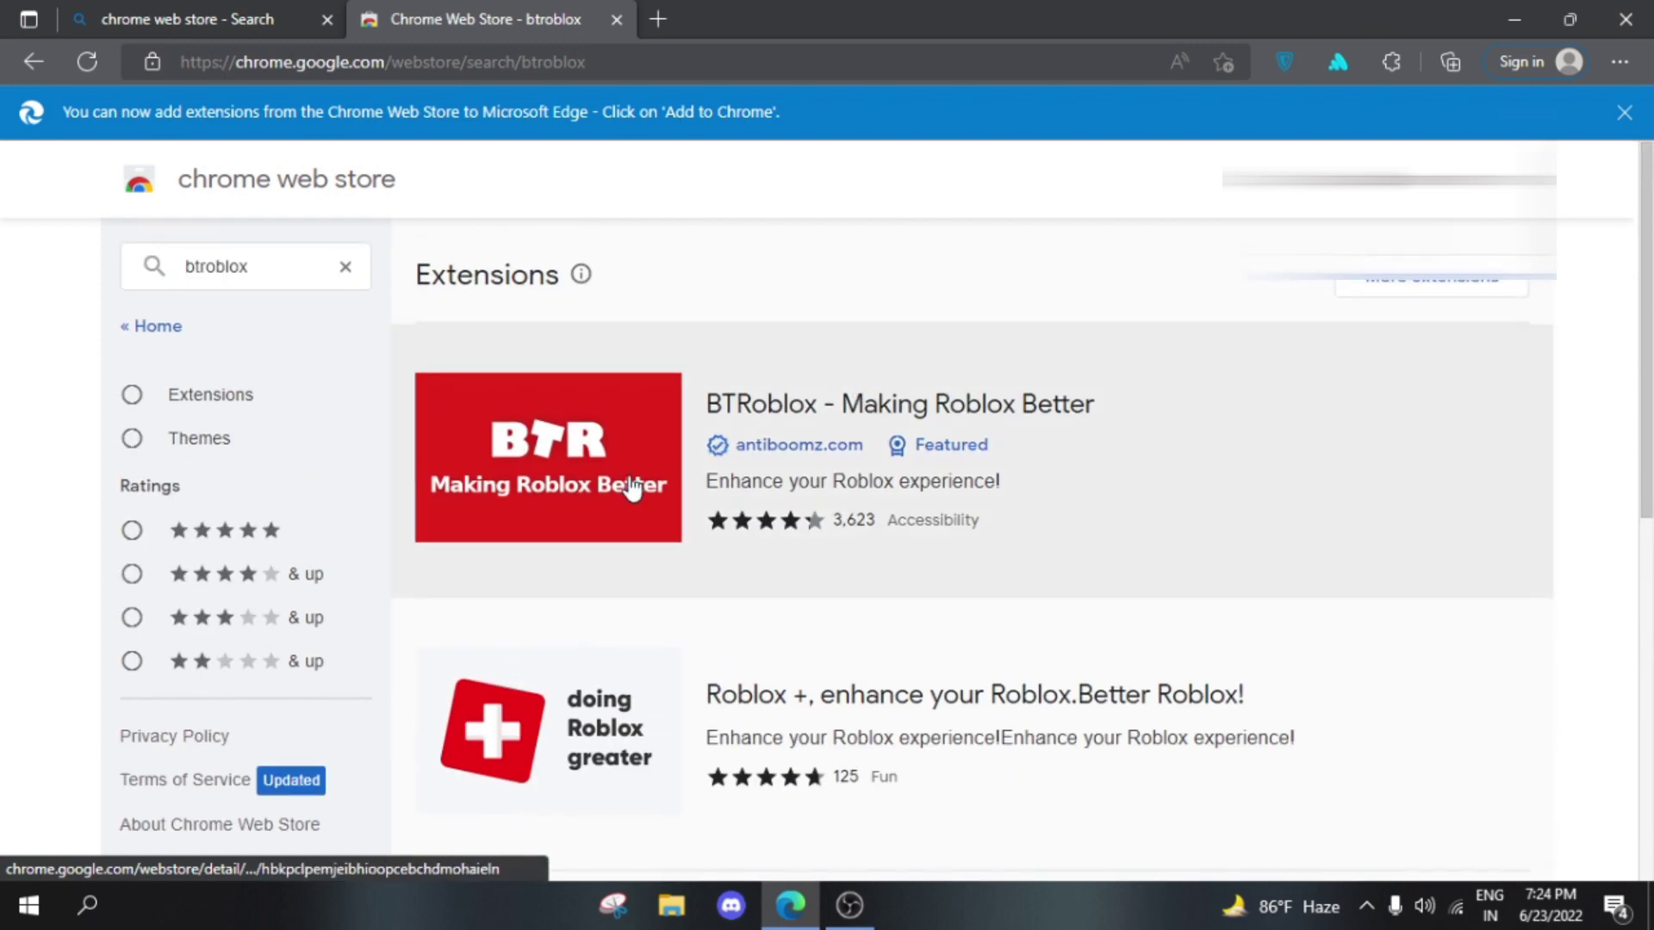
- Open the BTRoblox - Making Roblox Better listing and add the extension to Edge
click(615, 489)
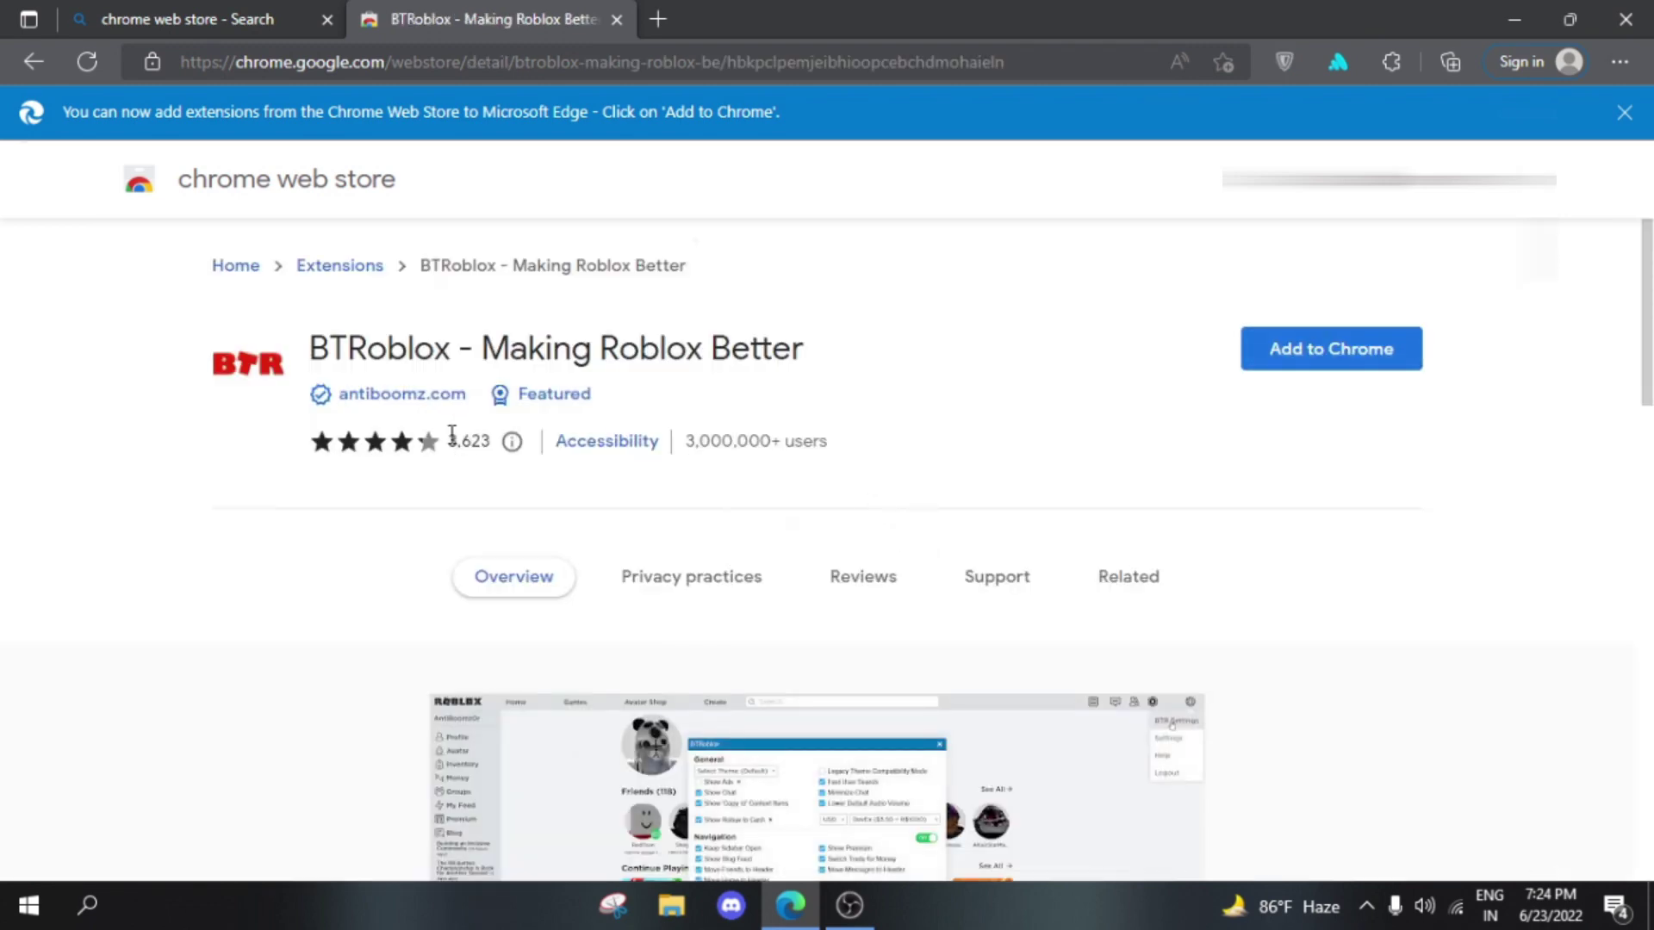
click(433, 448)
scroll(1133, 491, down, 5)
scroll(701, 469, up, 5)
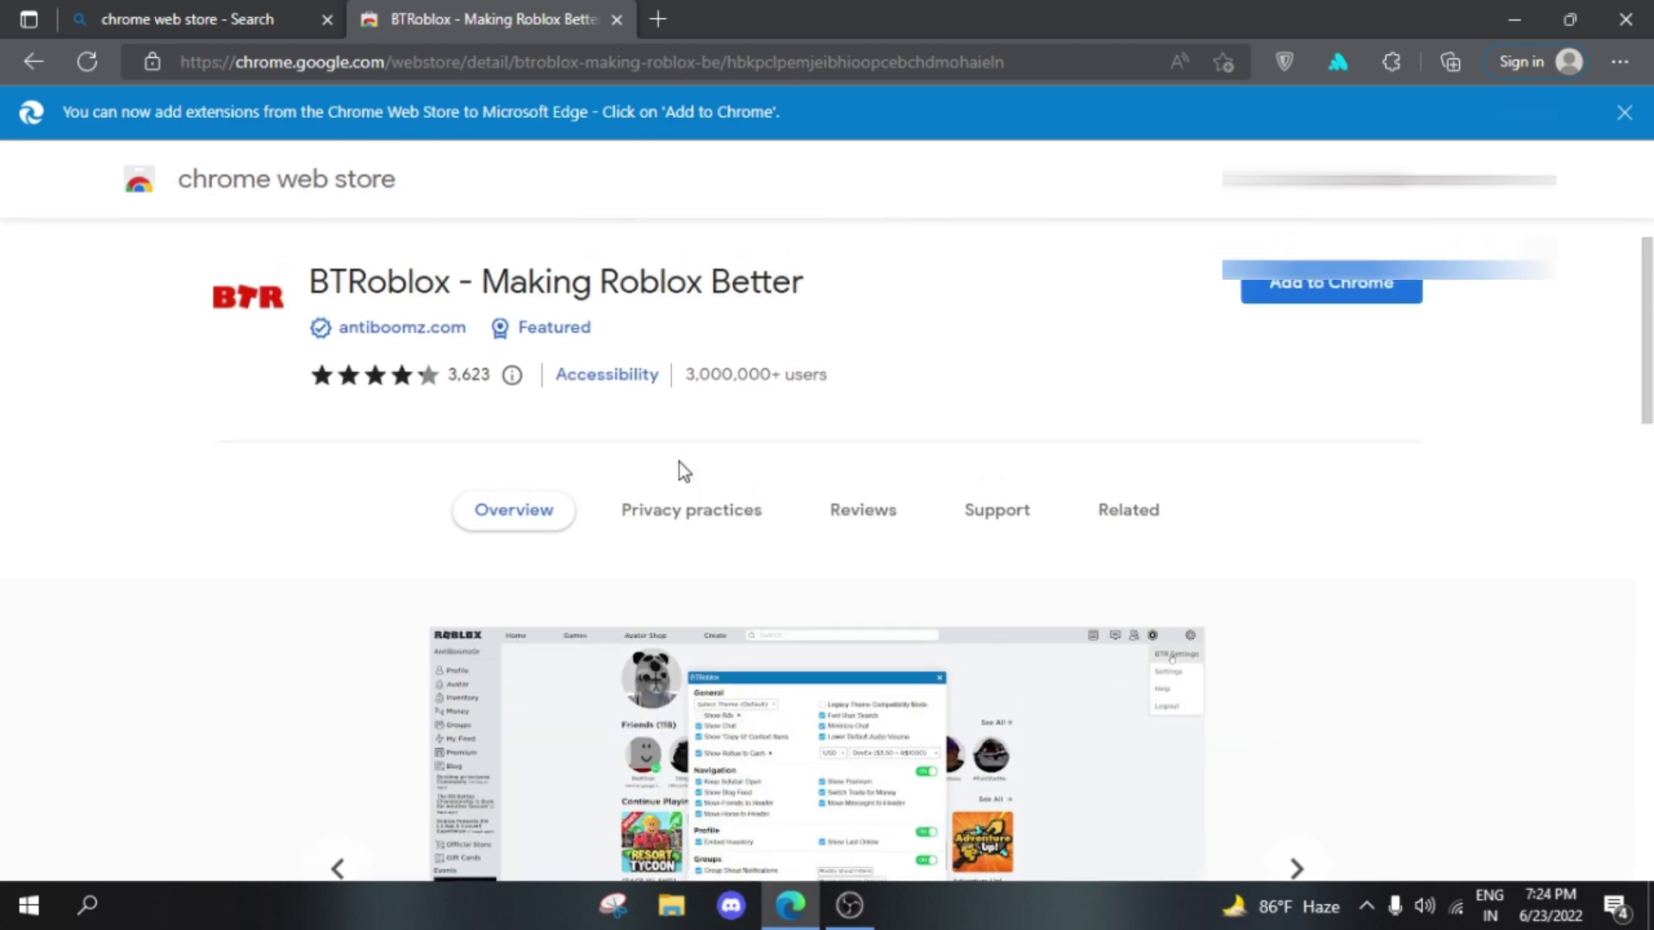
click(1295, 355)
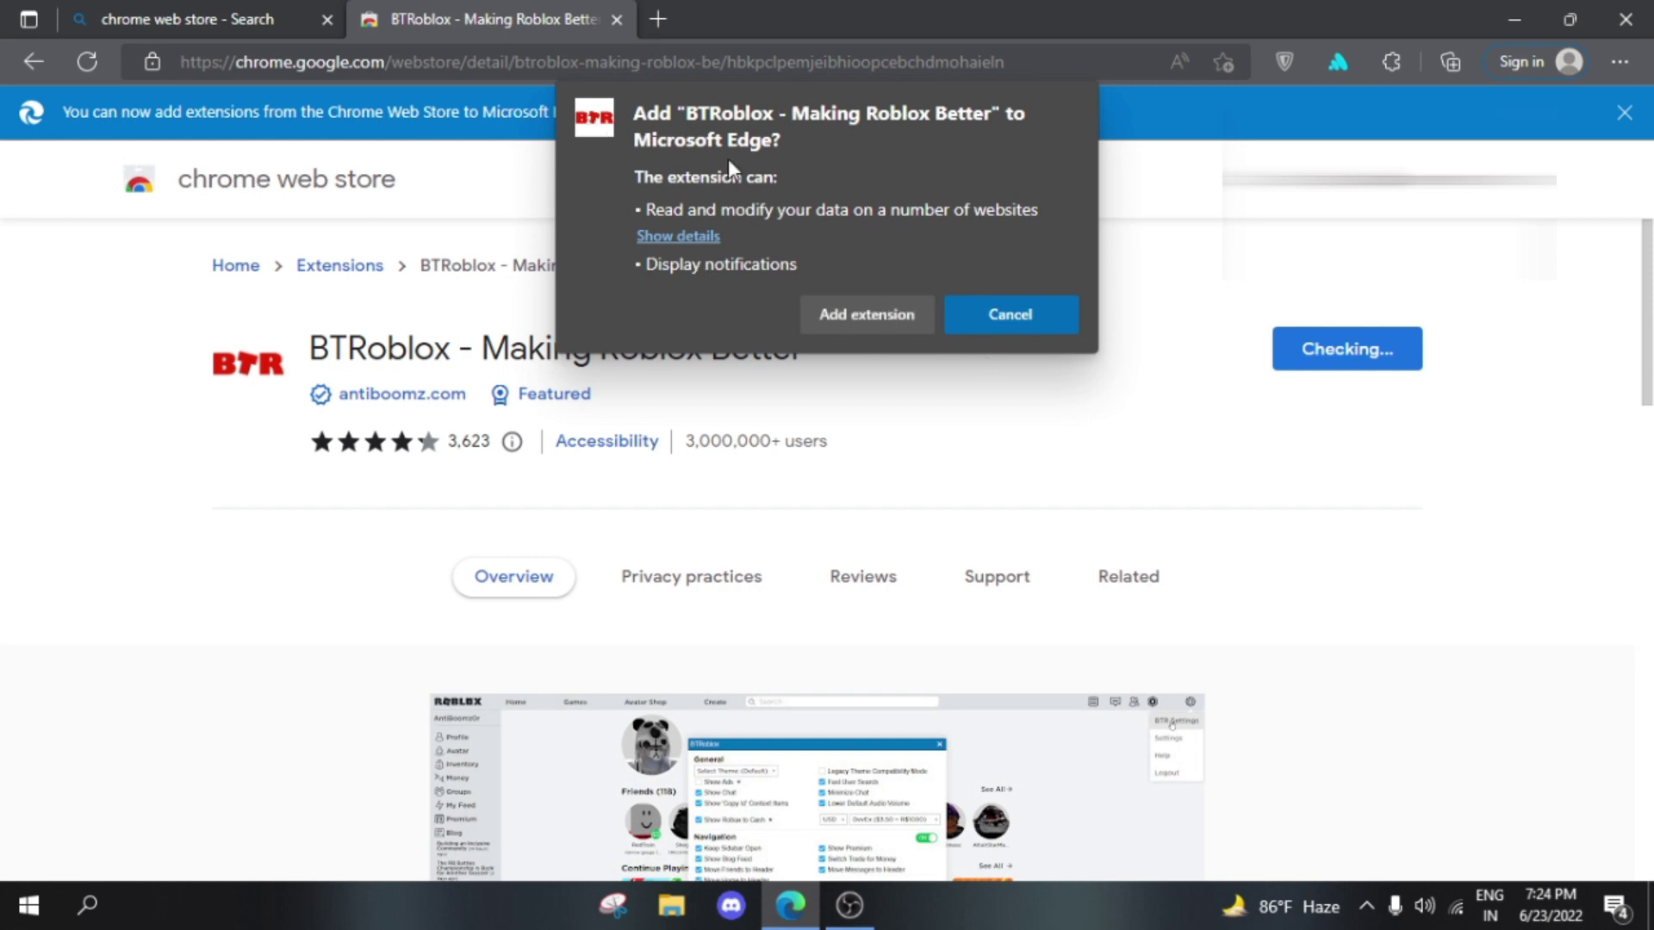
click(874, 308)
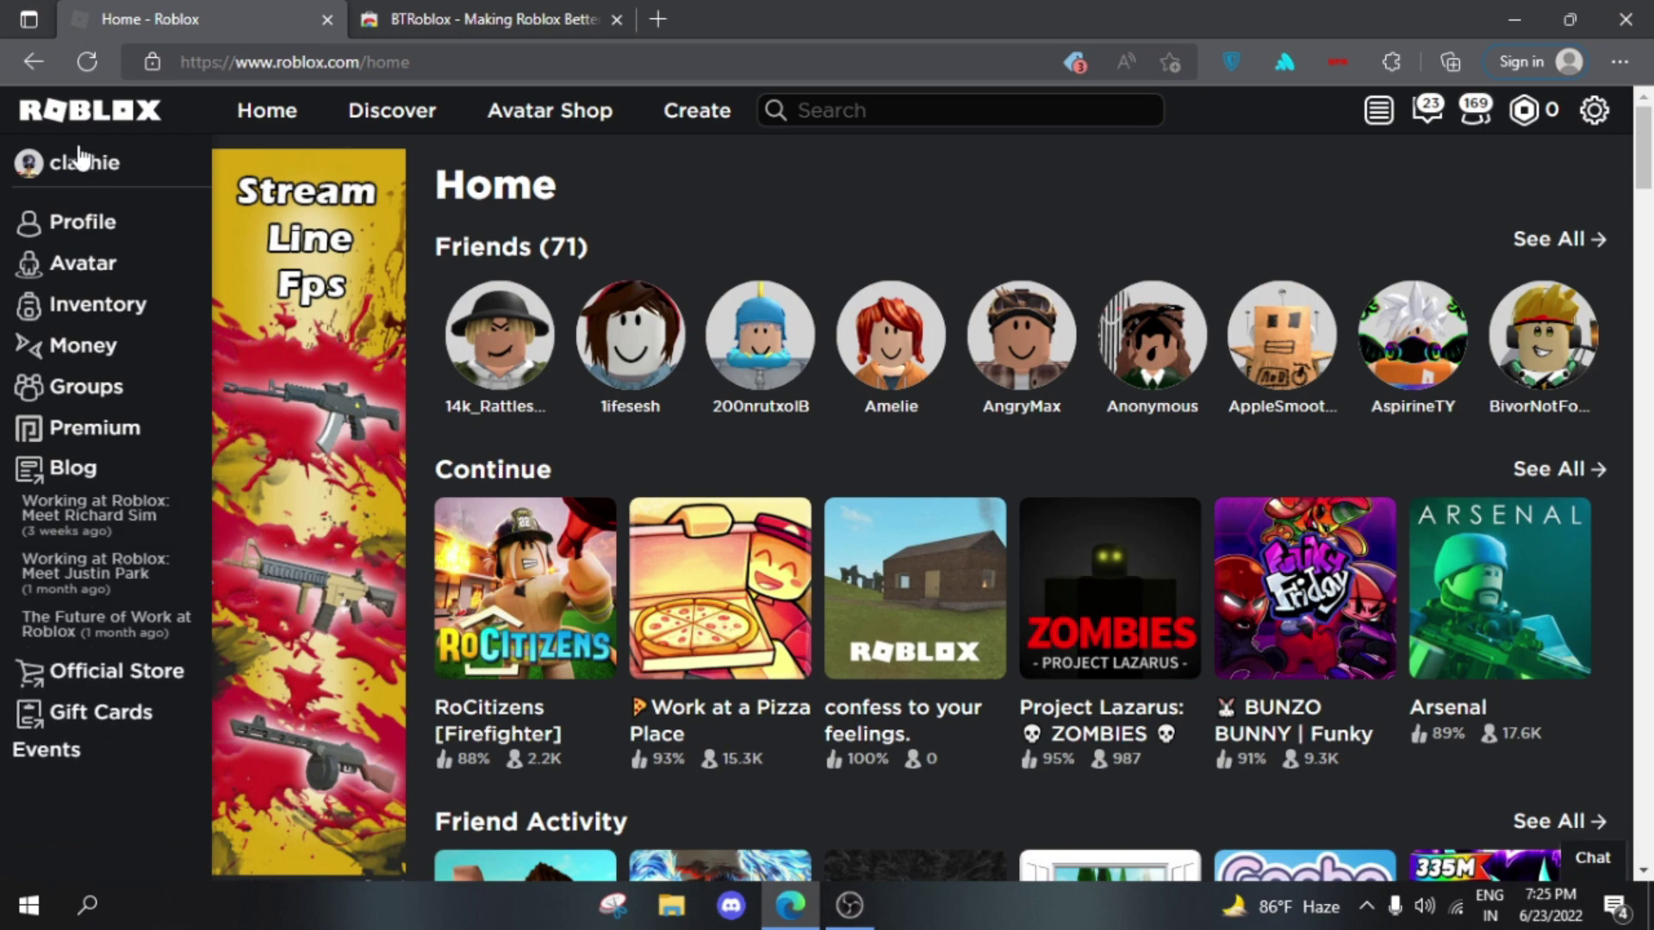
- Dismiss the friend's profile card, open Work at a Pizza Place, and scroll to Servers
scroll(834, 220, down, 5)
scroll(809, 337, up, 5)
click(571, 661)
click(694, 638)
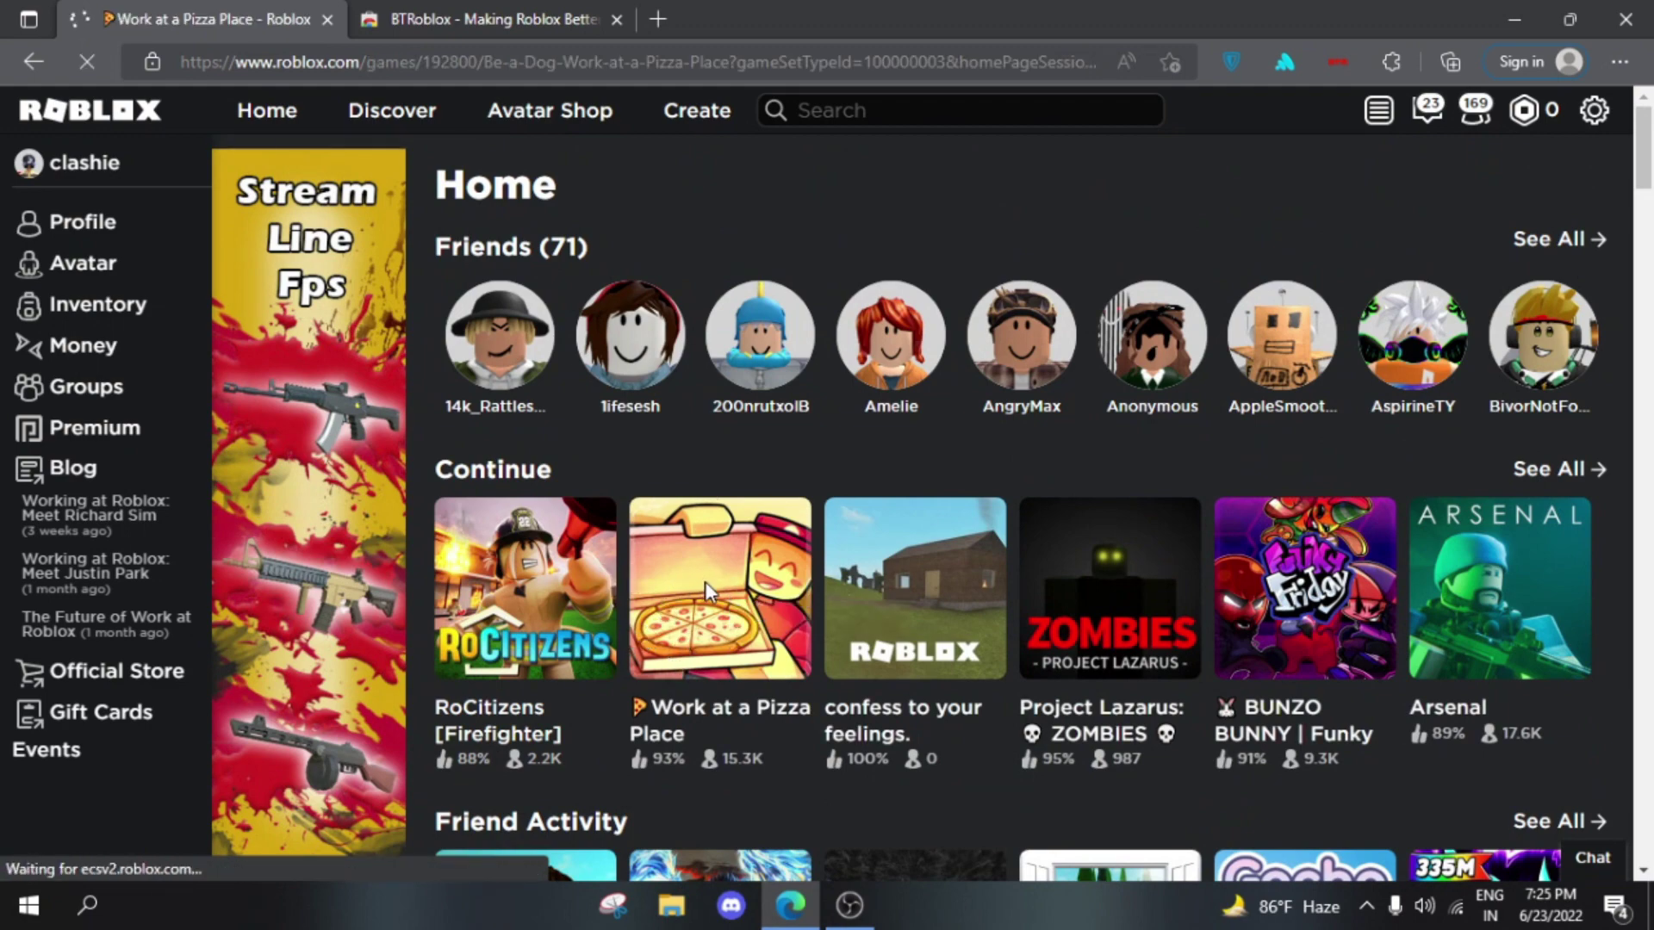
scroll(602, 546, down, 8)
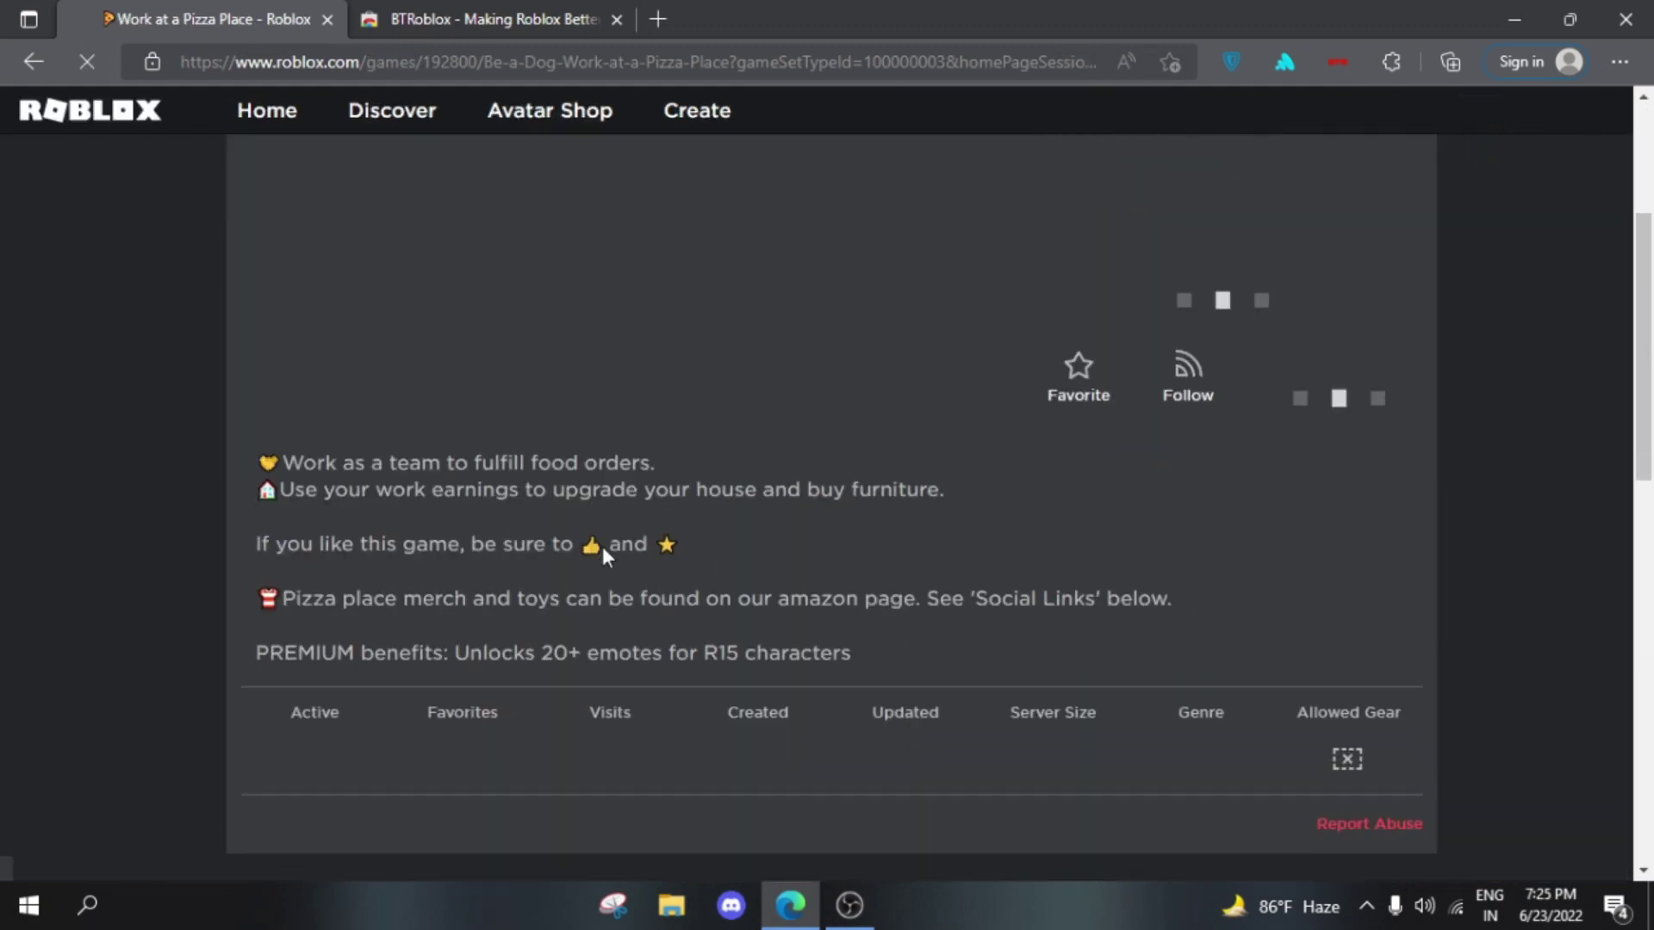
scroll(603, 546, down, 10)
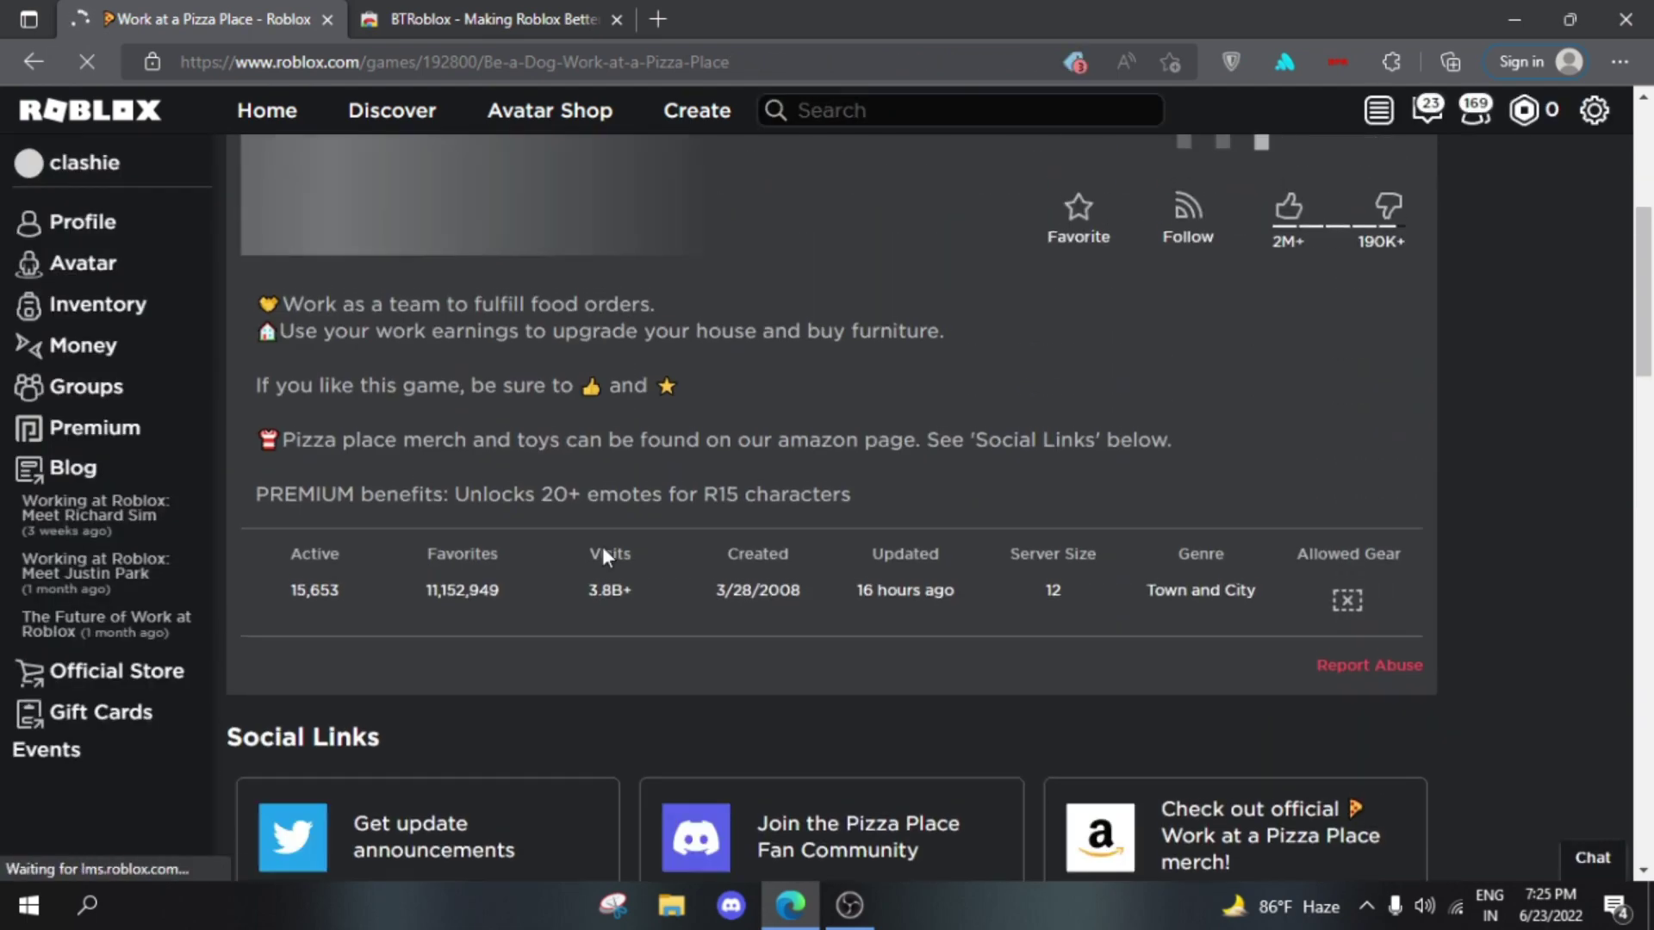
scroll(497, 534, down, 8)
scroll(496, 526, down, 5)
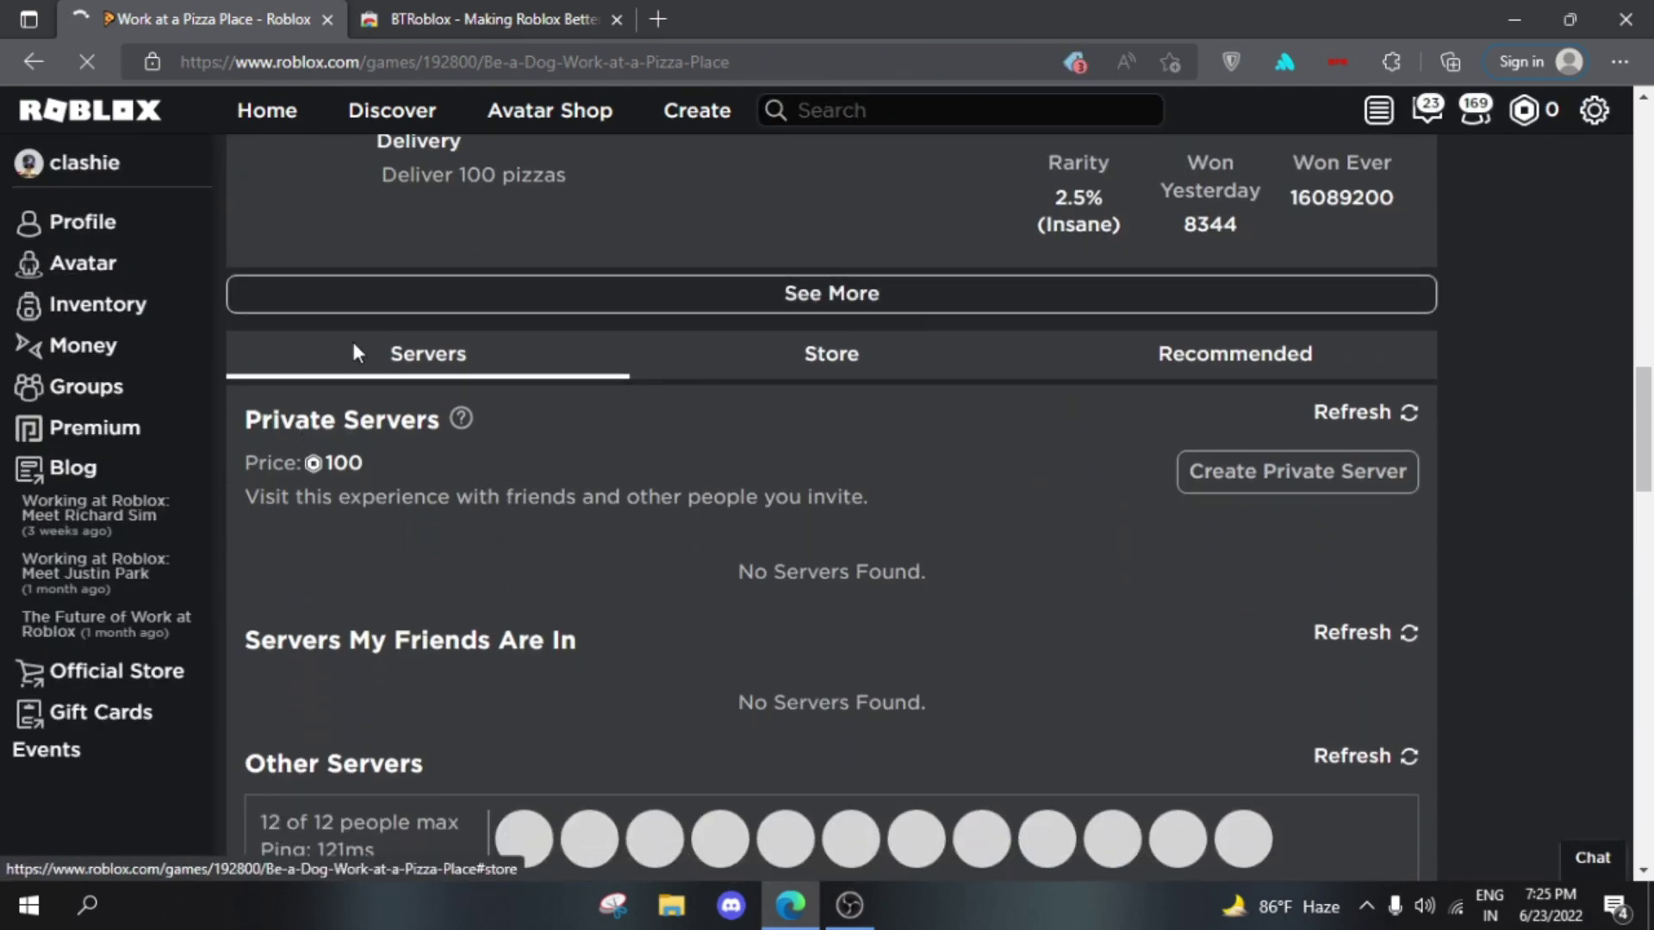
- Highlight the first server's Ping: 121ms reading in the Other Servers list
scroll(387, 431, down, 4)
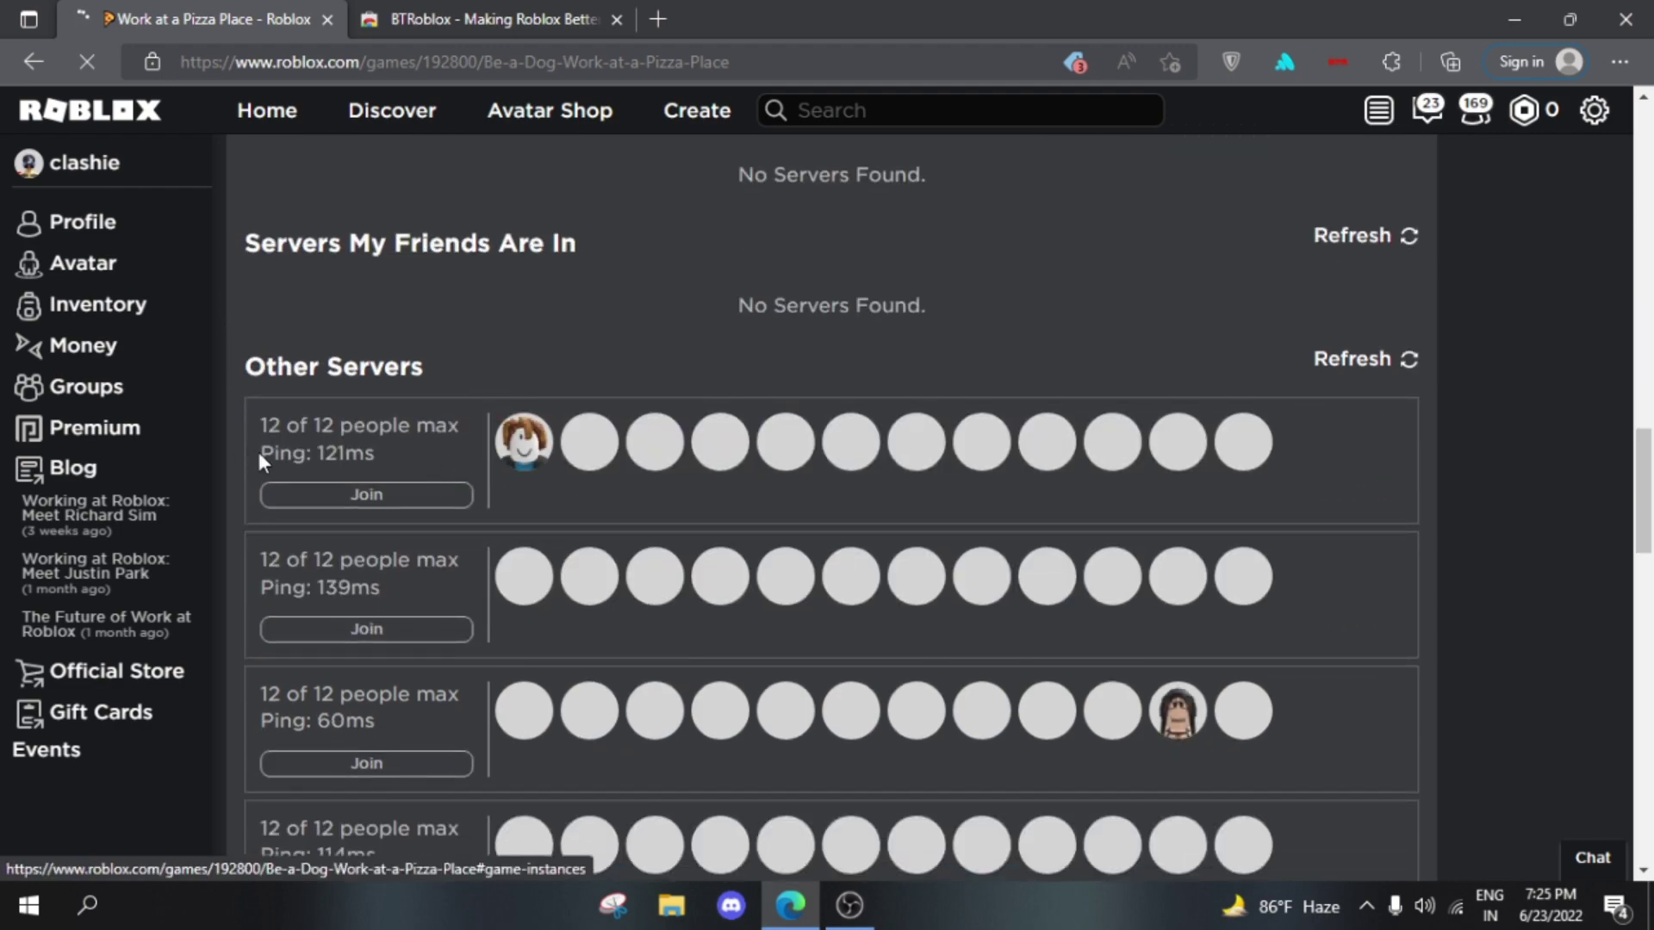
drag(257, 448, 389, 448)
click(285, 456)
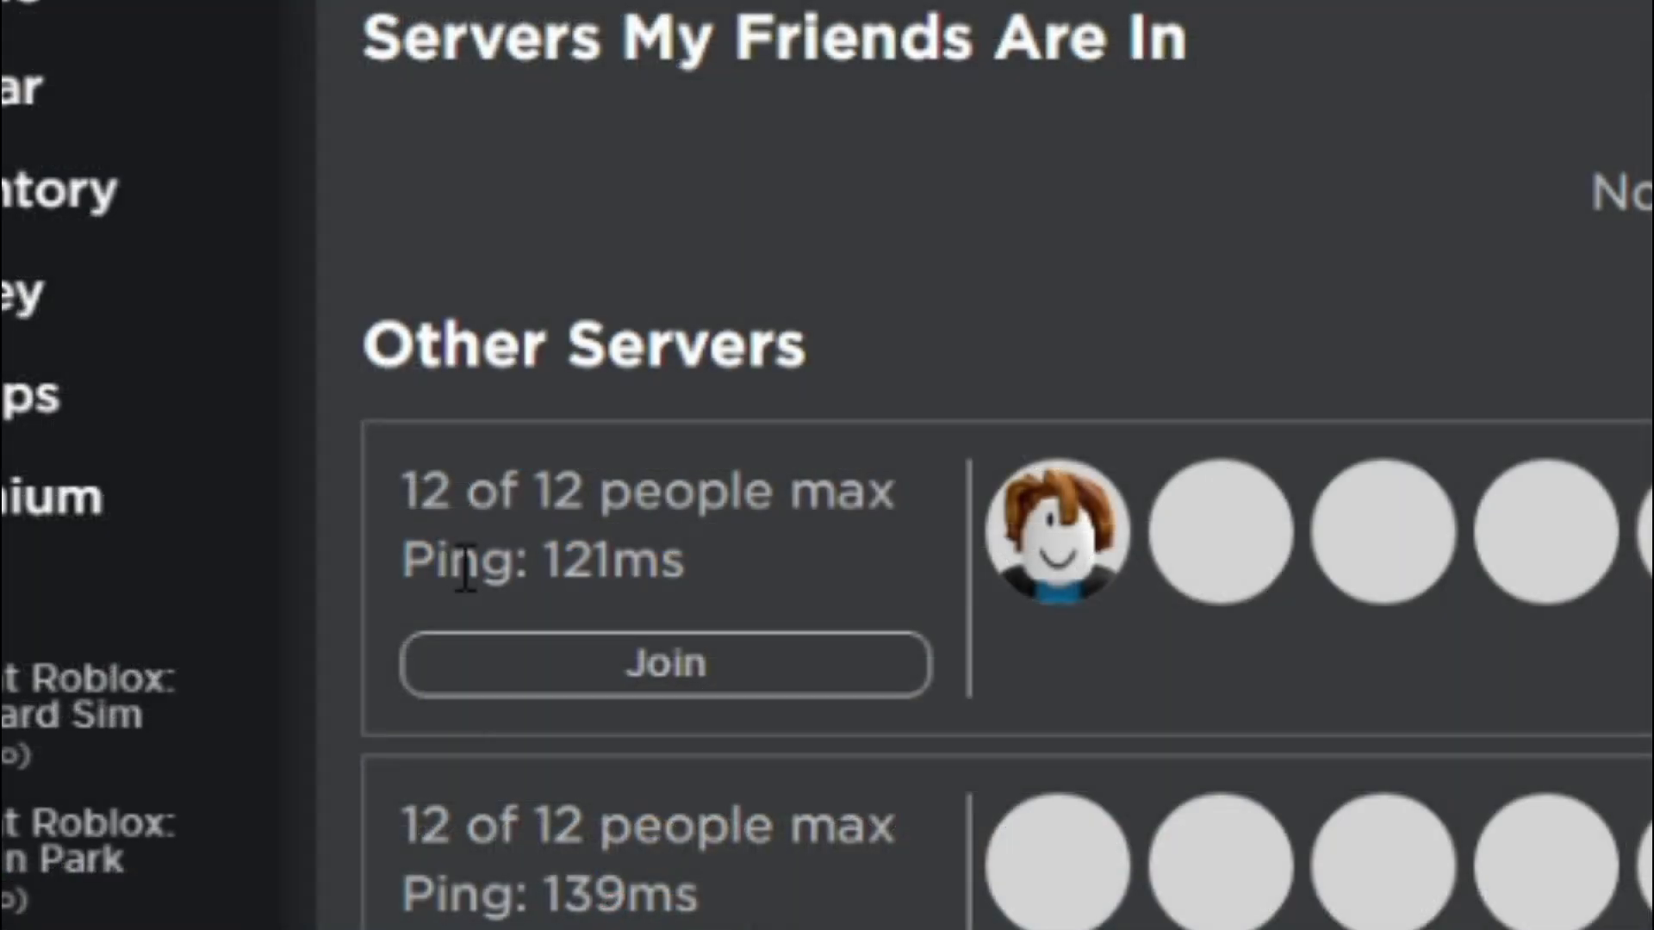
drag(464, 564, 775, 580)
drag(401, 562, 757, 580)
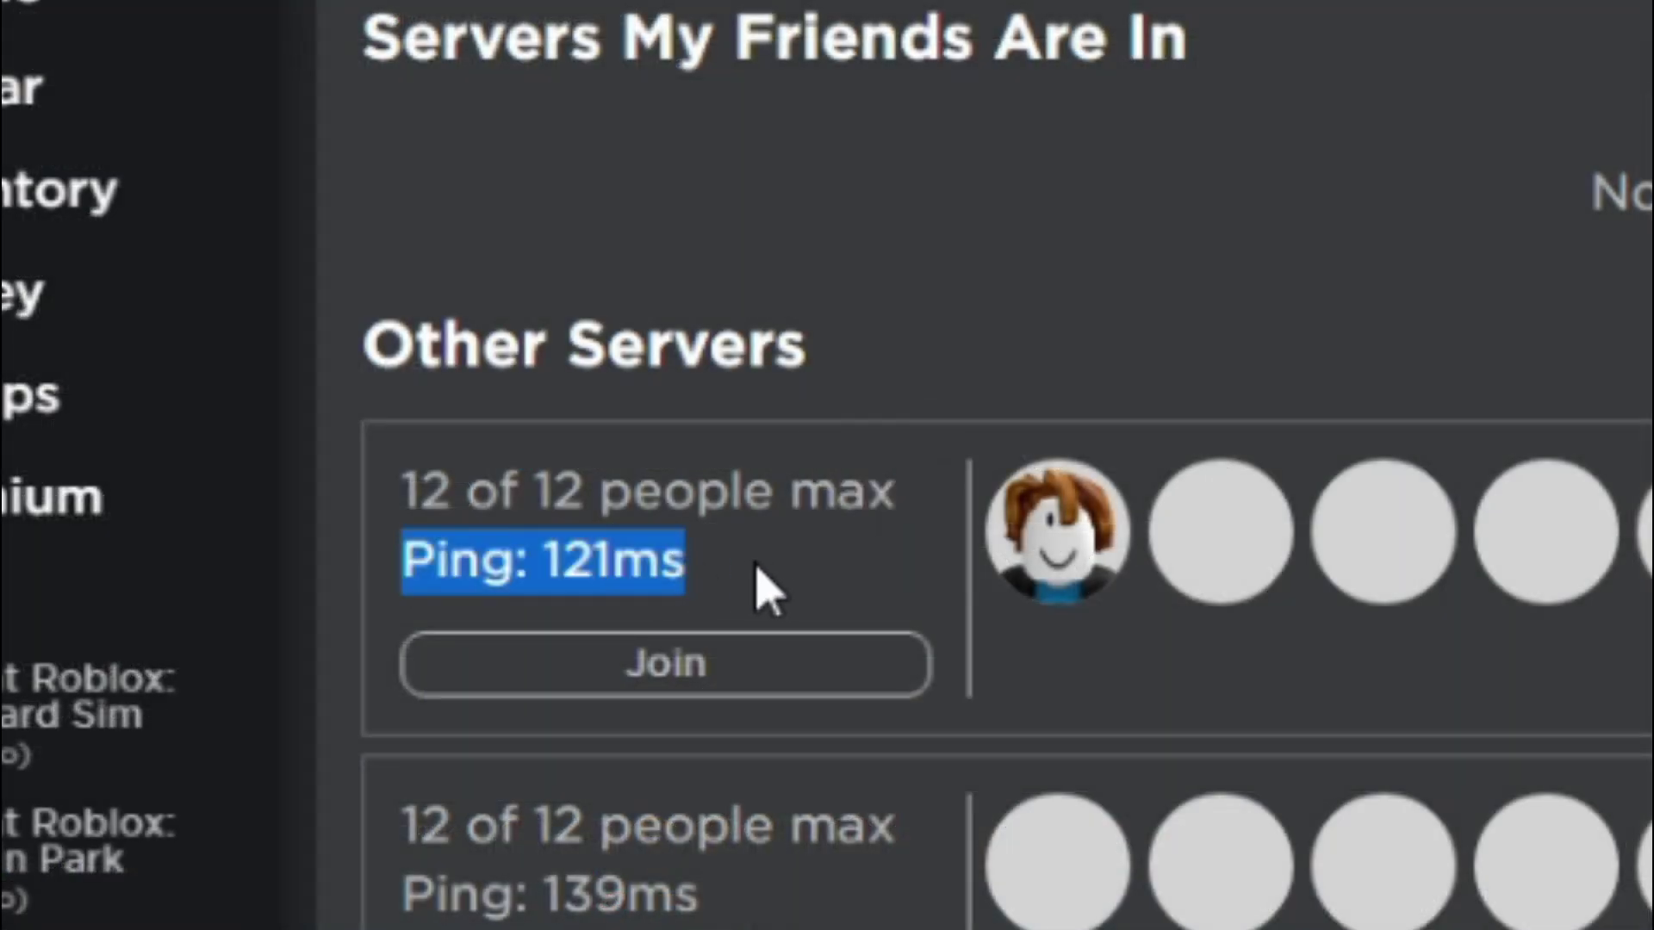
click(504, 576)
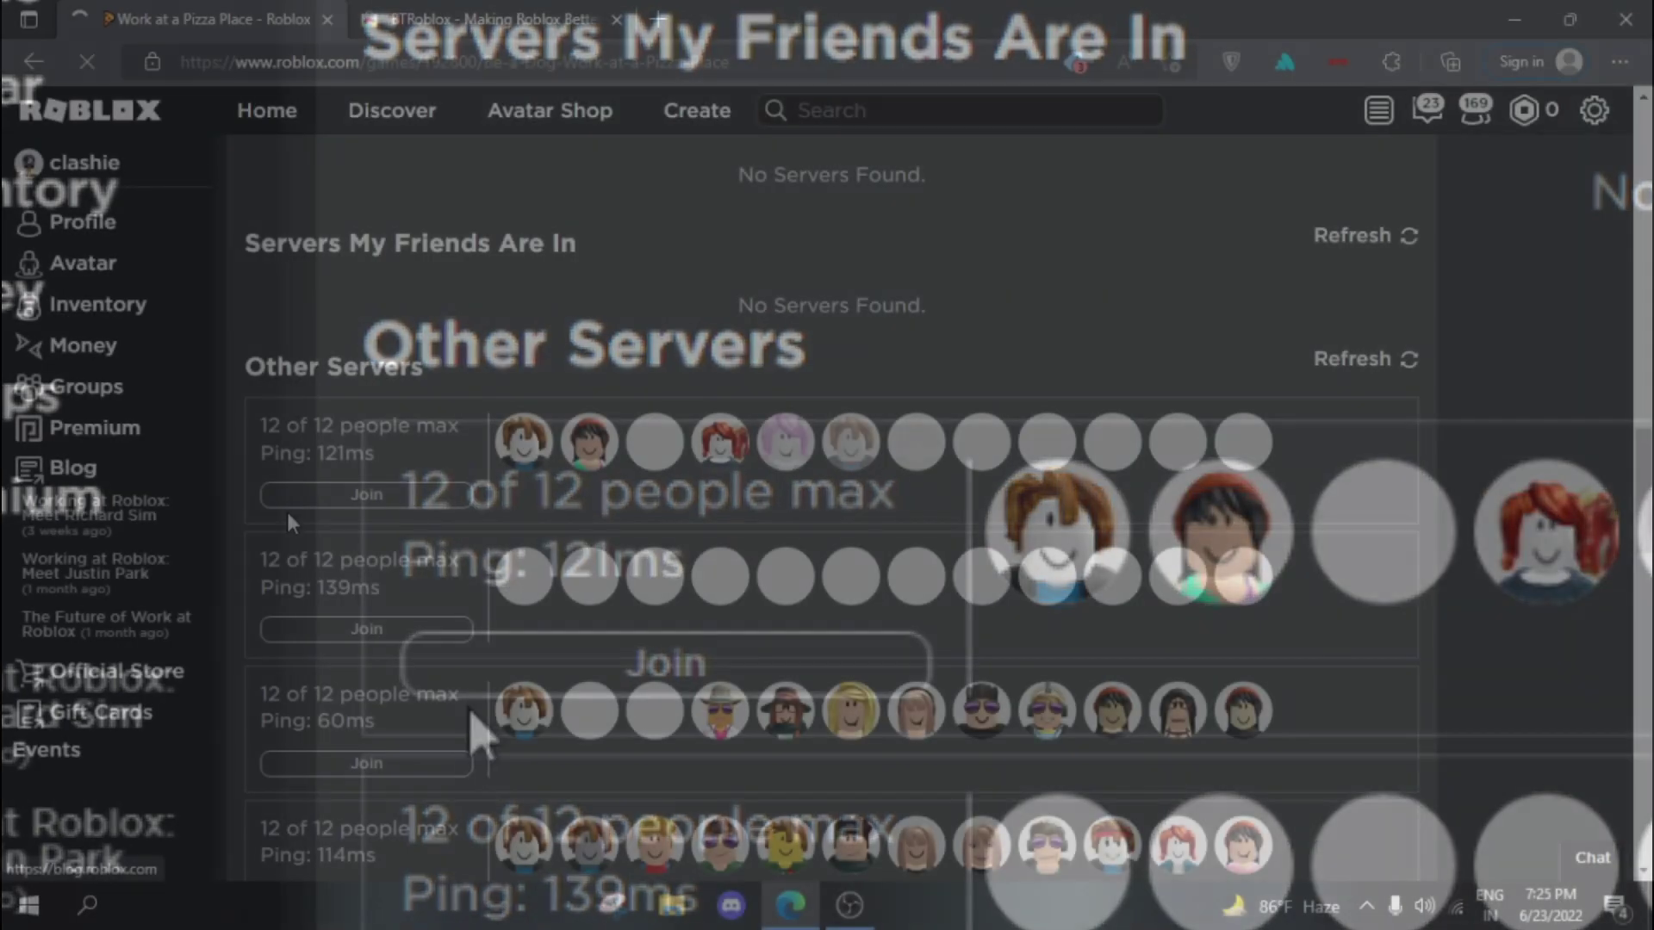
drag(544, 561, 763, 569)
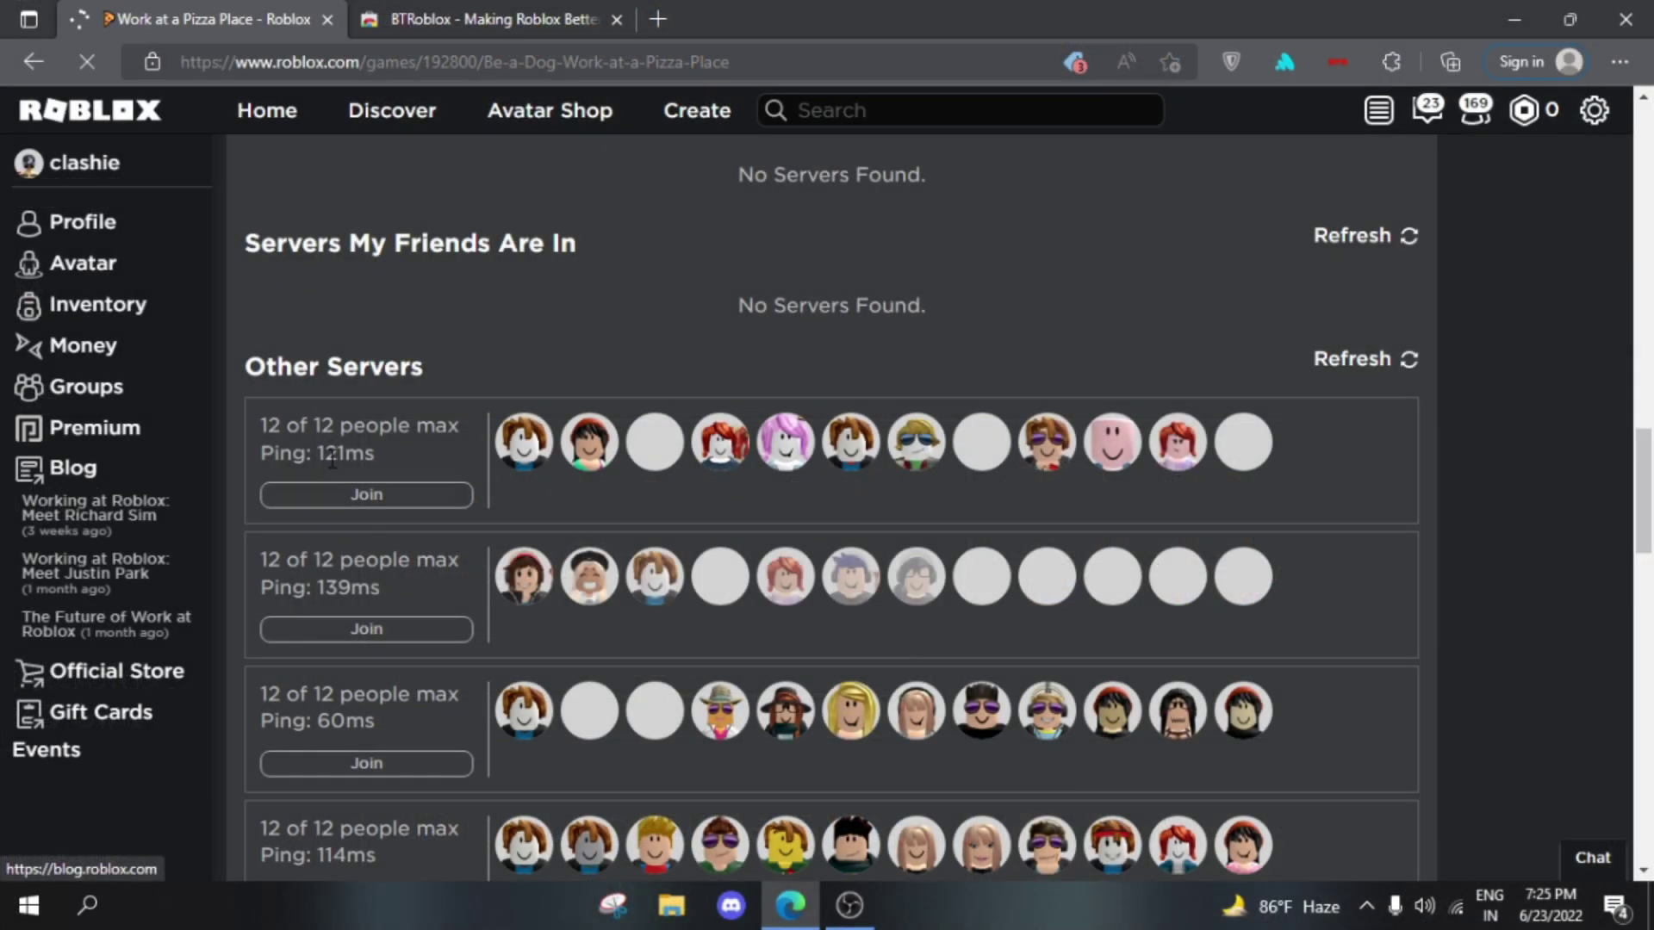
click(429, 456)
- Scroll through the remaining servers and select their ping values to compare
scroll(430, 461, down, 5)
scroll(433, 470, down, 10)
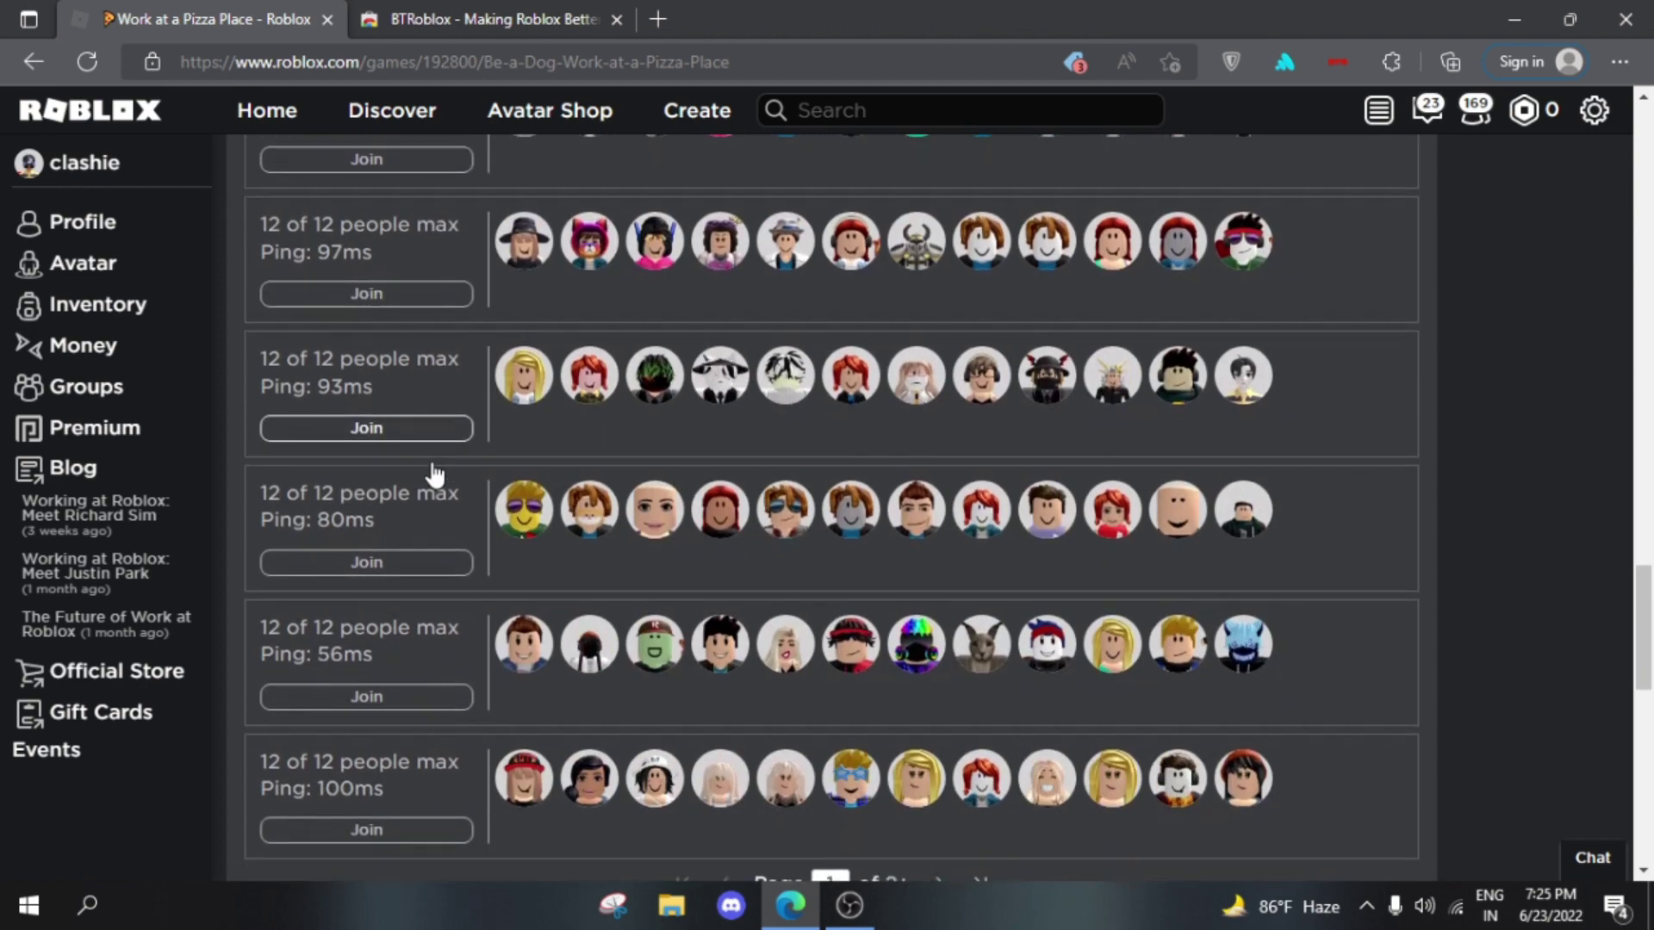
scroll(435, 473, up, 3)
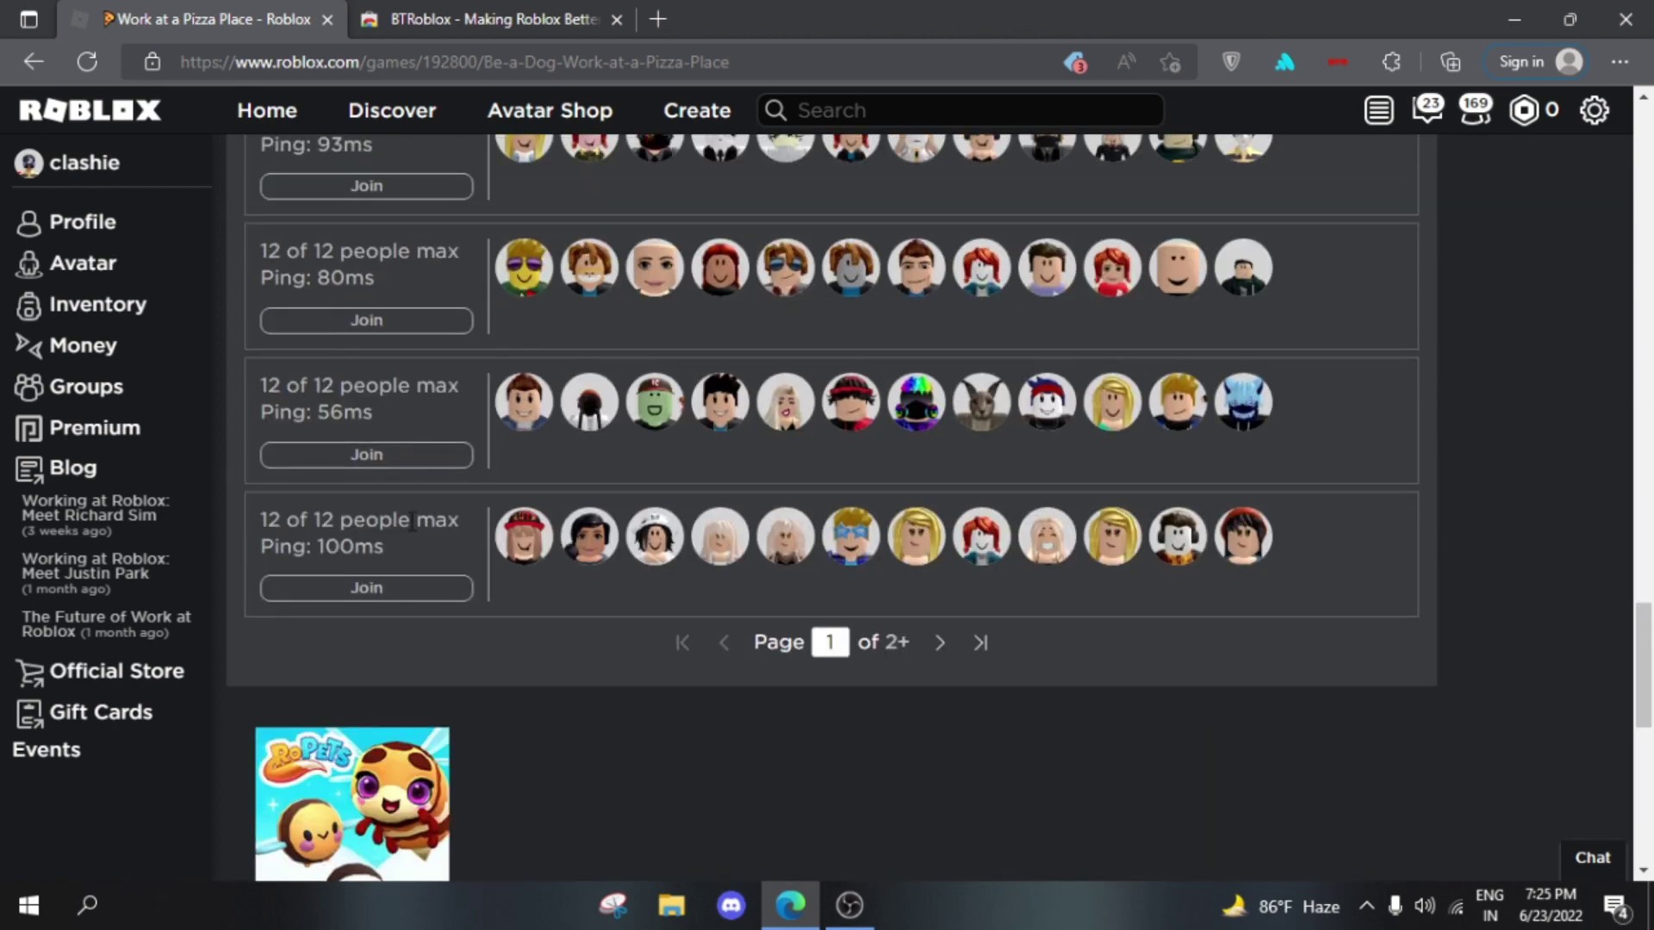
drag(317, 546, 385, 545)
drag(318, 412, 385, 411)
scroll(431, 431, up, 3)
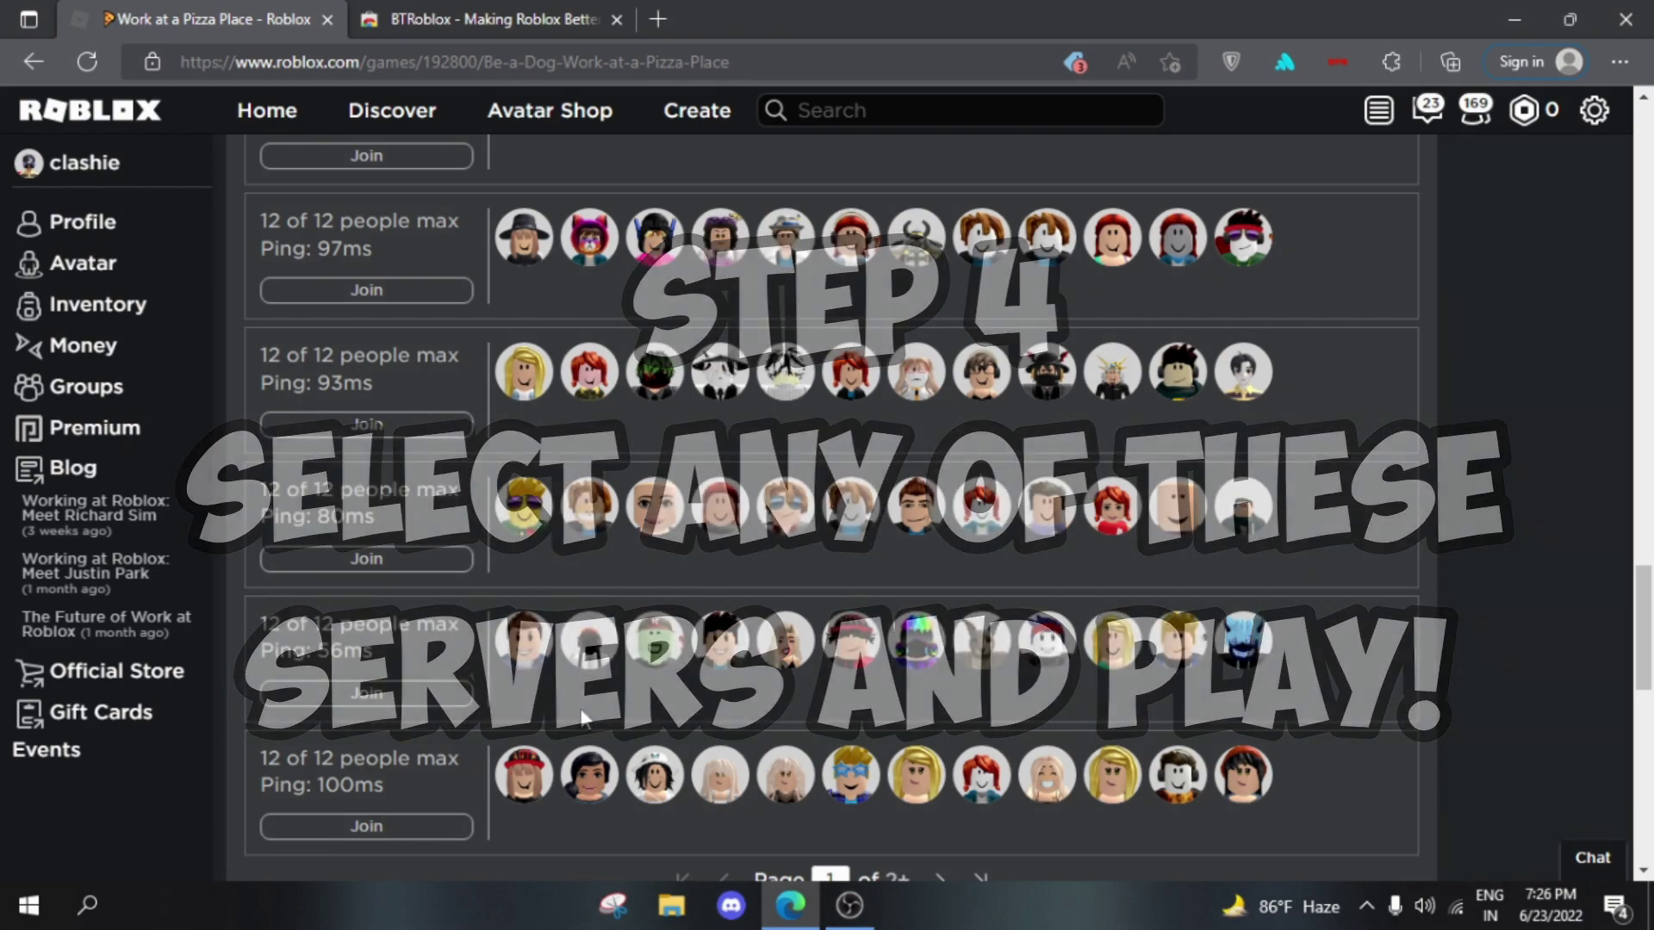
scroll(737, 727, down, 2)
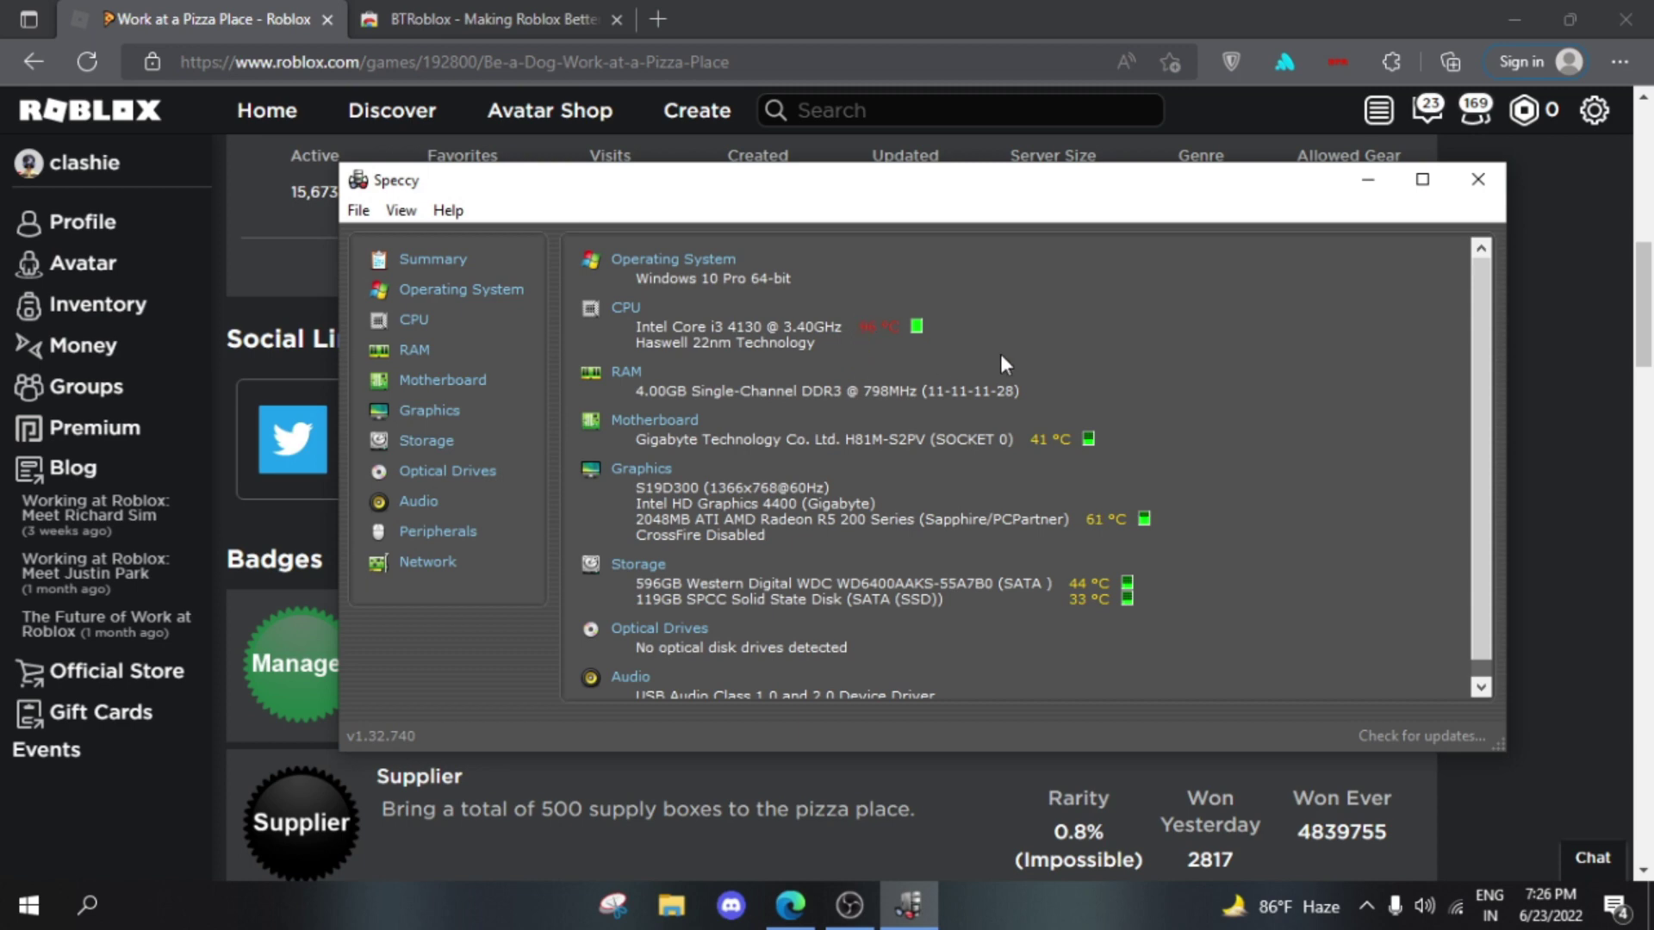
drag(913, 202, 1025, 254)
scroll(336, 461, up, 3)
scroll(336, 461, up, 5)
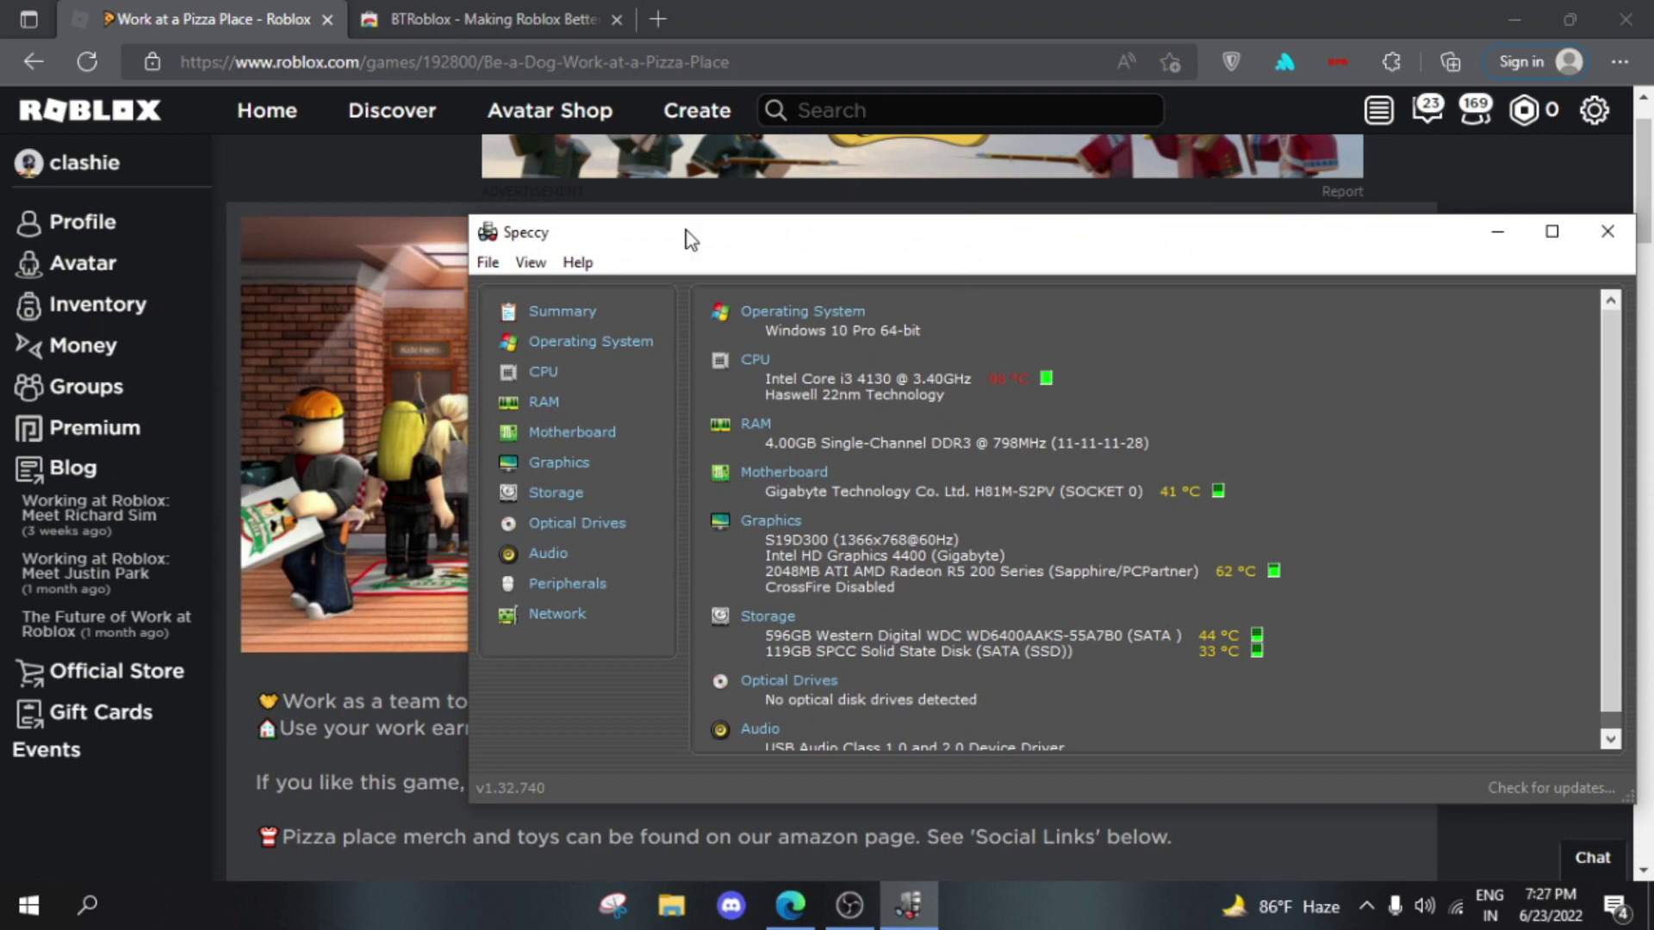
drag(695, 236, 594, 212)
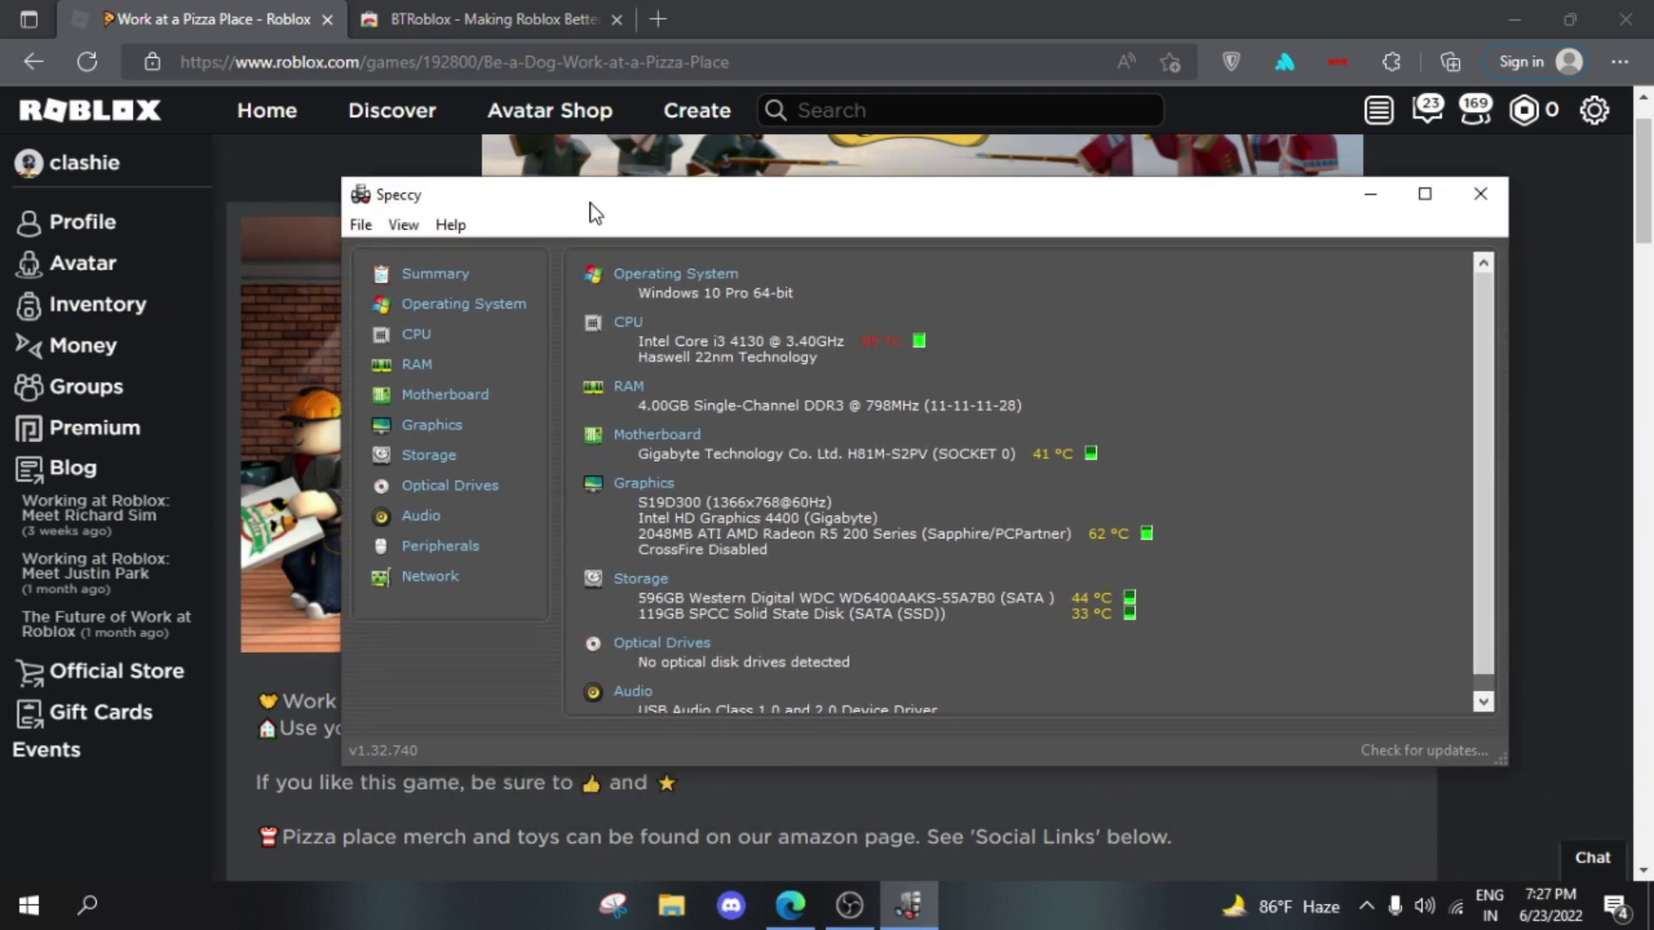
- Search the store for 'rogold' and open the RoGold - Level Up Roblox listing
double_click(594, 212)
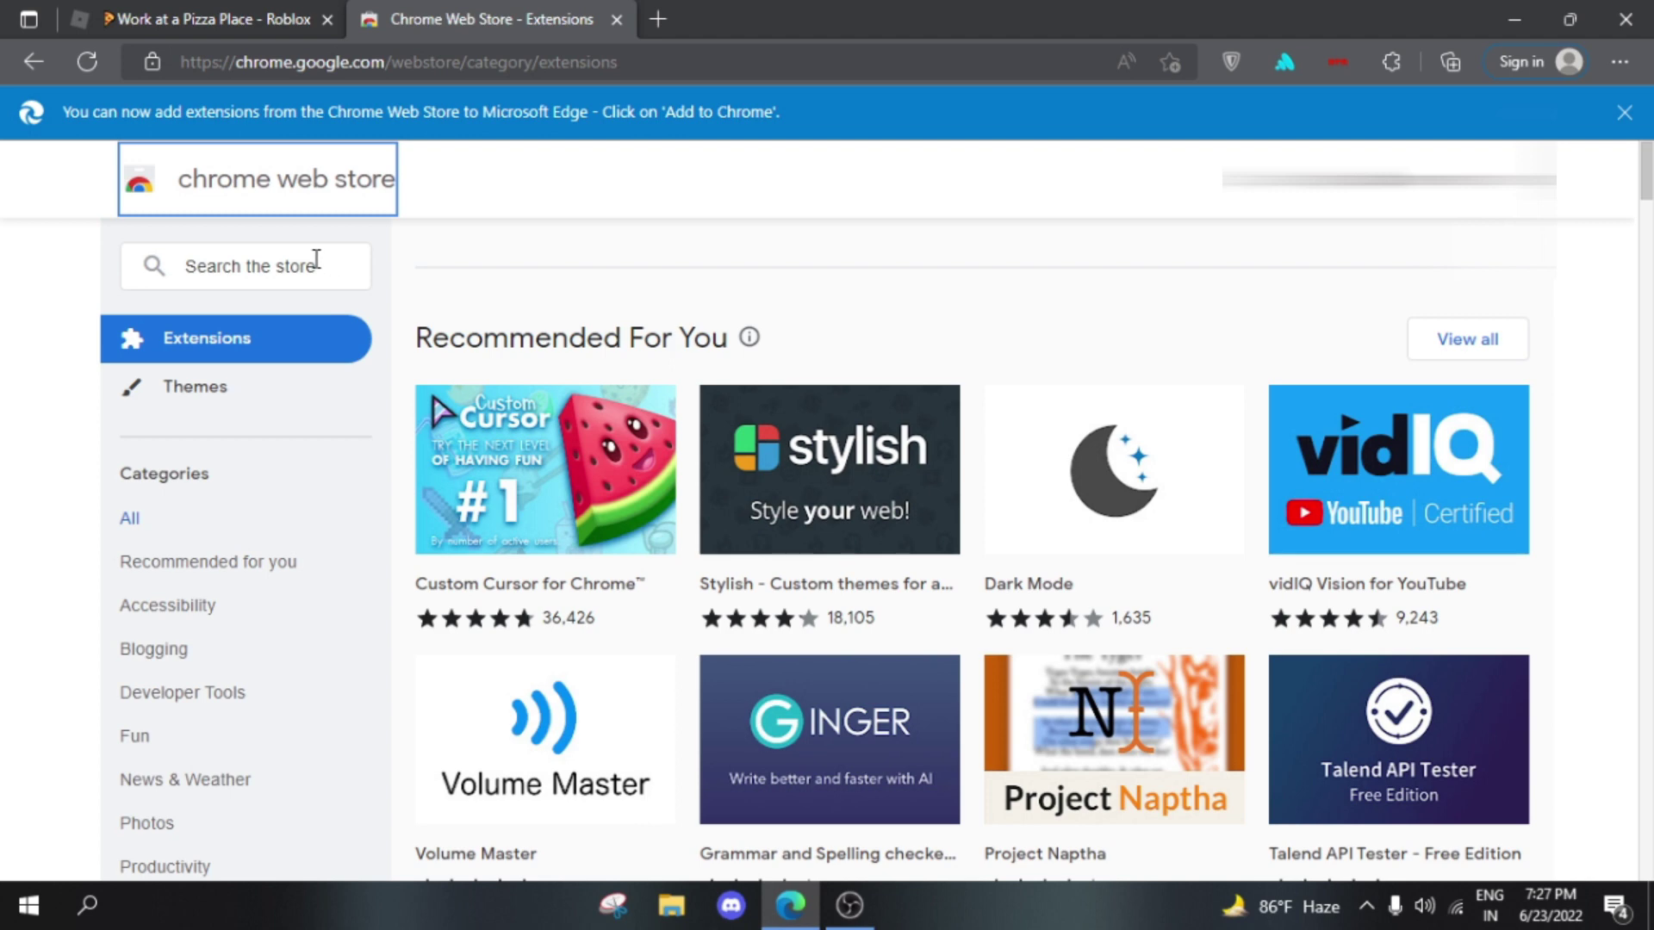
click(286, 268)
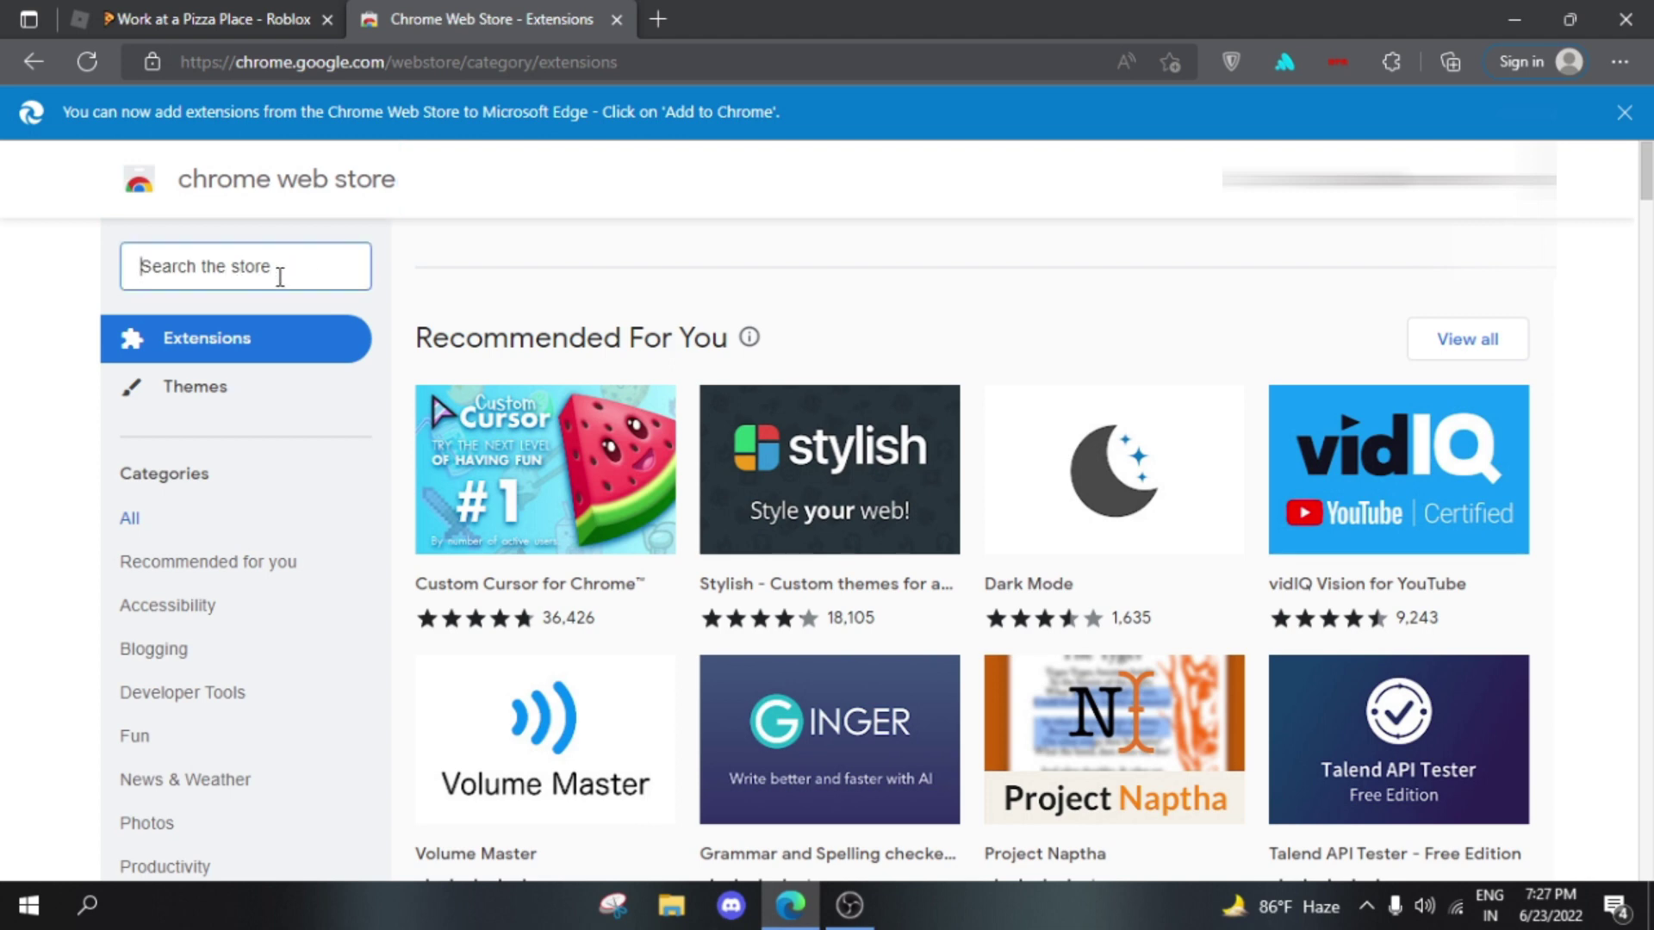
text(ro gold)
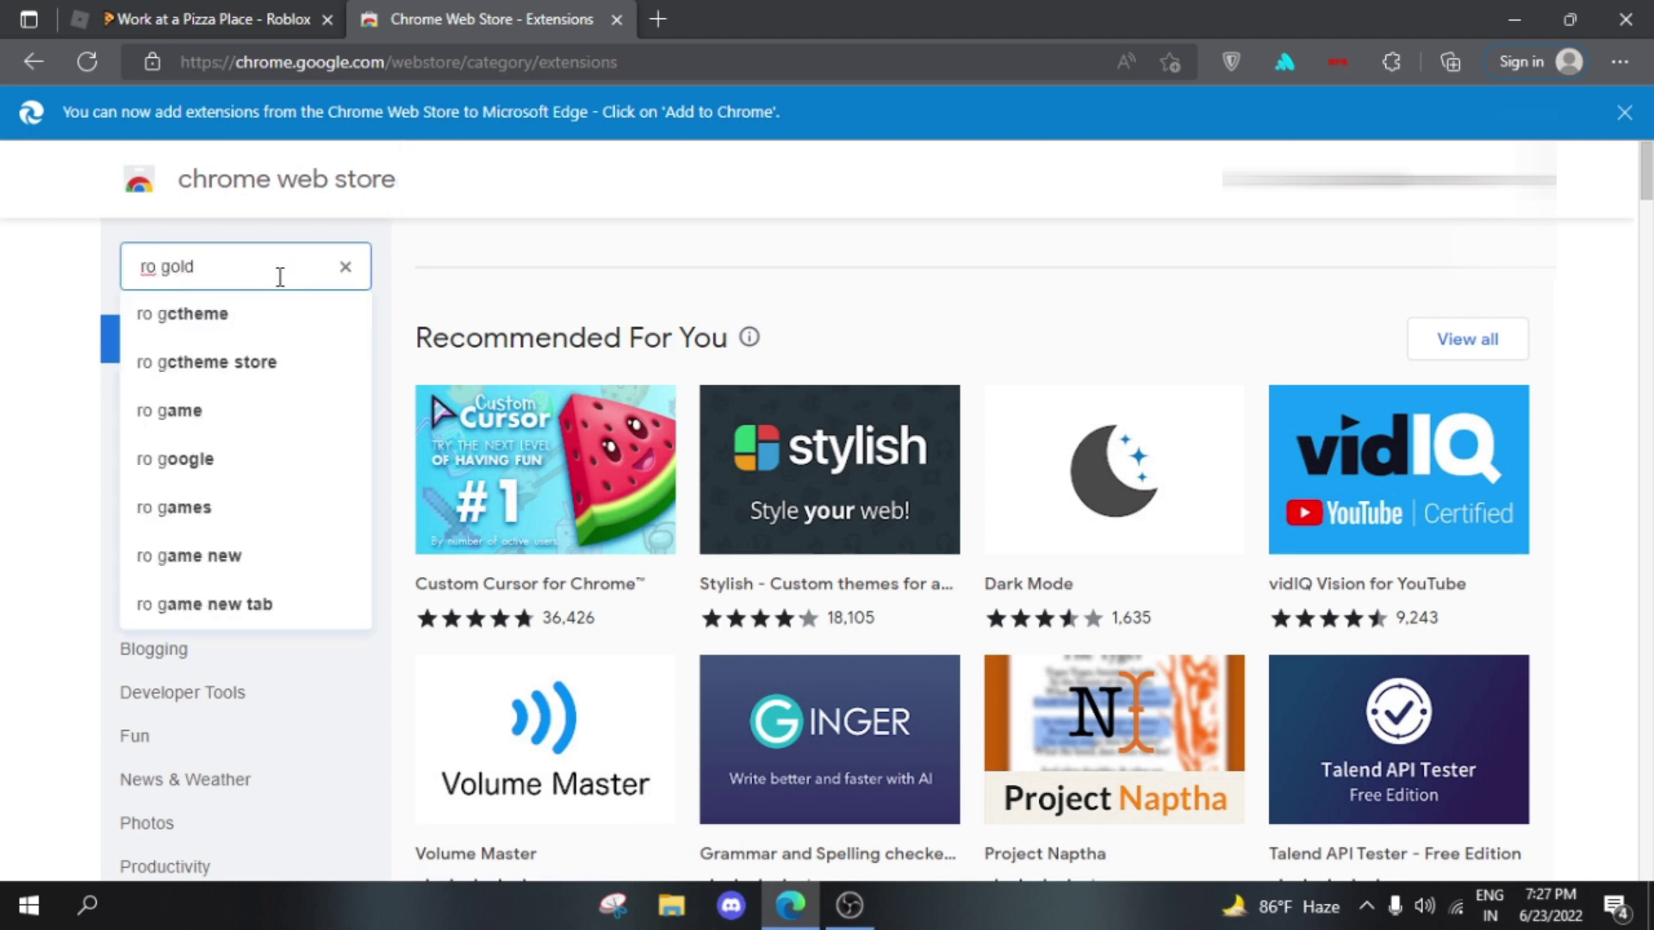
key(BackSpace)
key(BackSpace)
key(BackSpace)
key(BackSpace)
key(BackSpace)
text(gold)
key(Return)
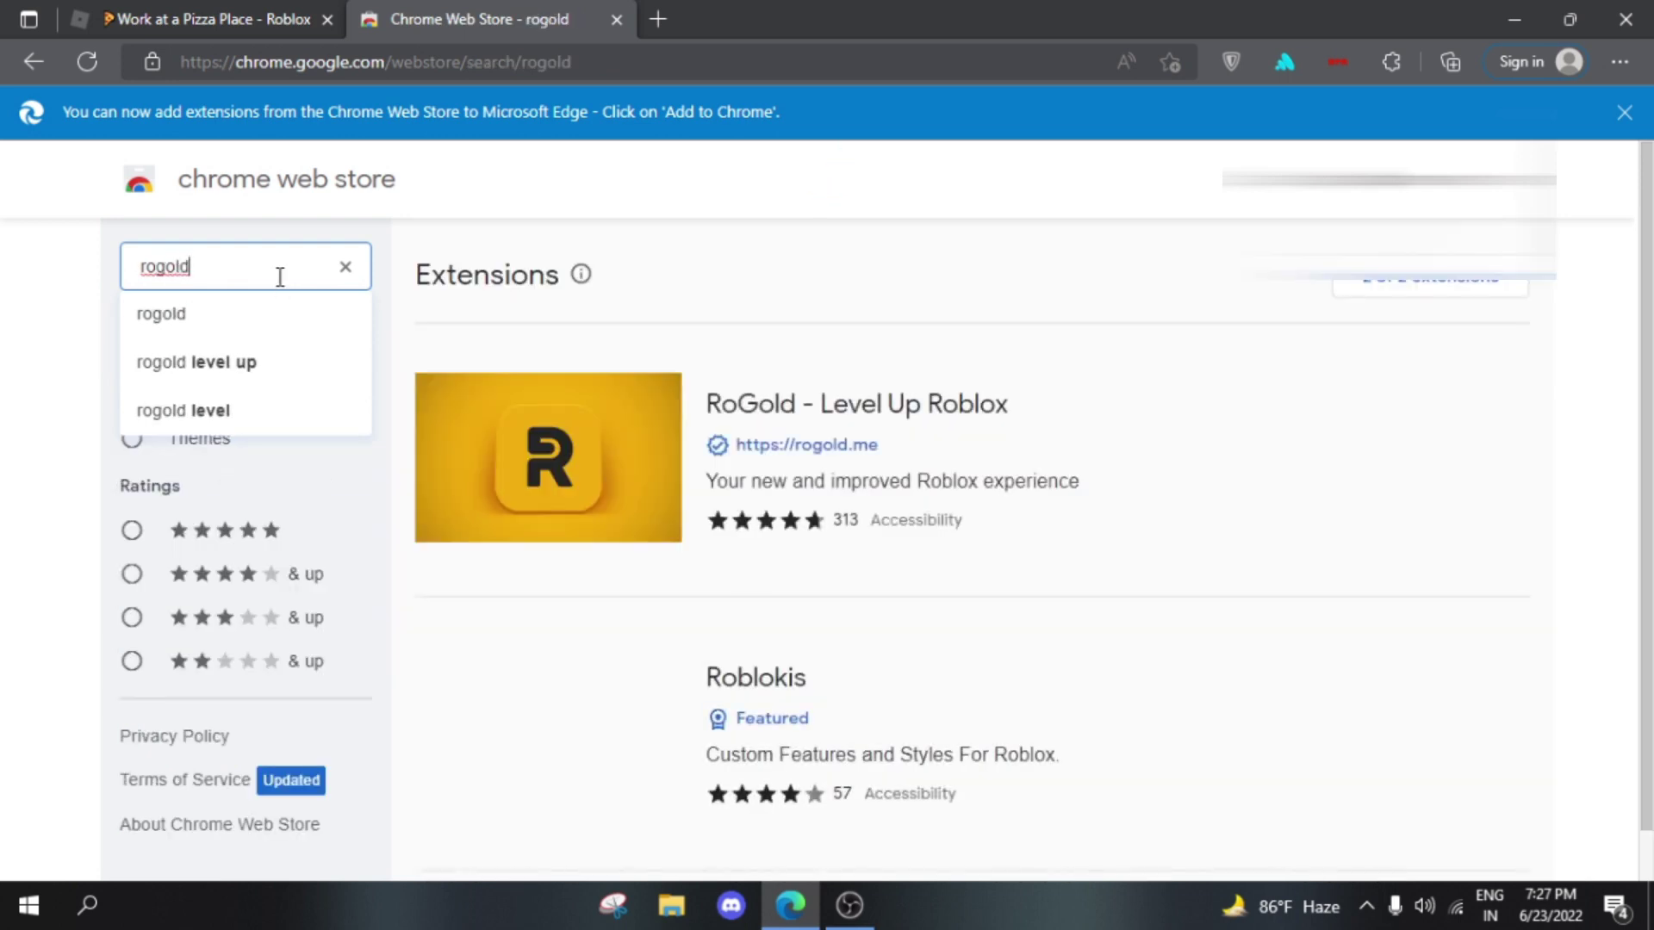
click(554, 504)
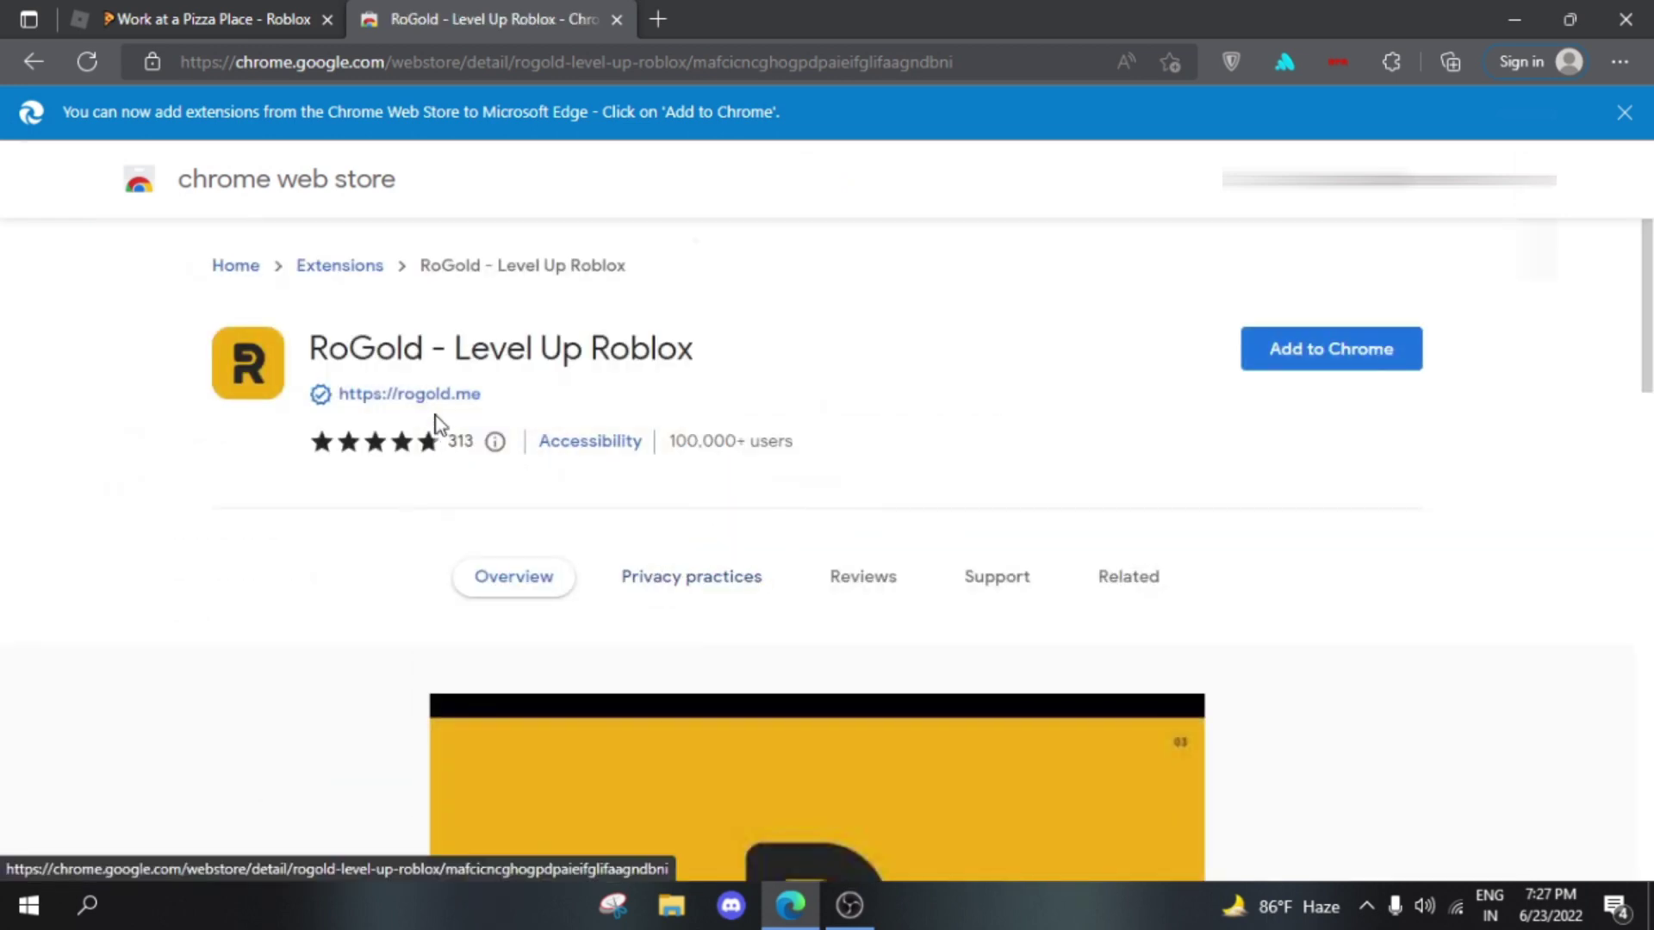
scroll(276, 441, down, 4)
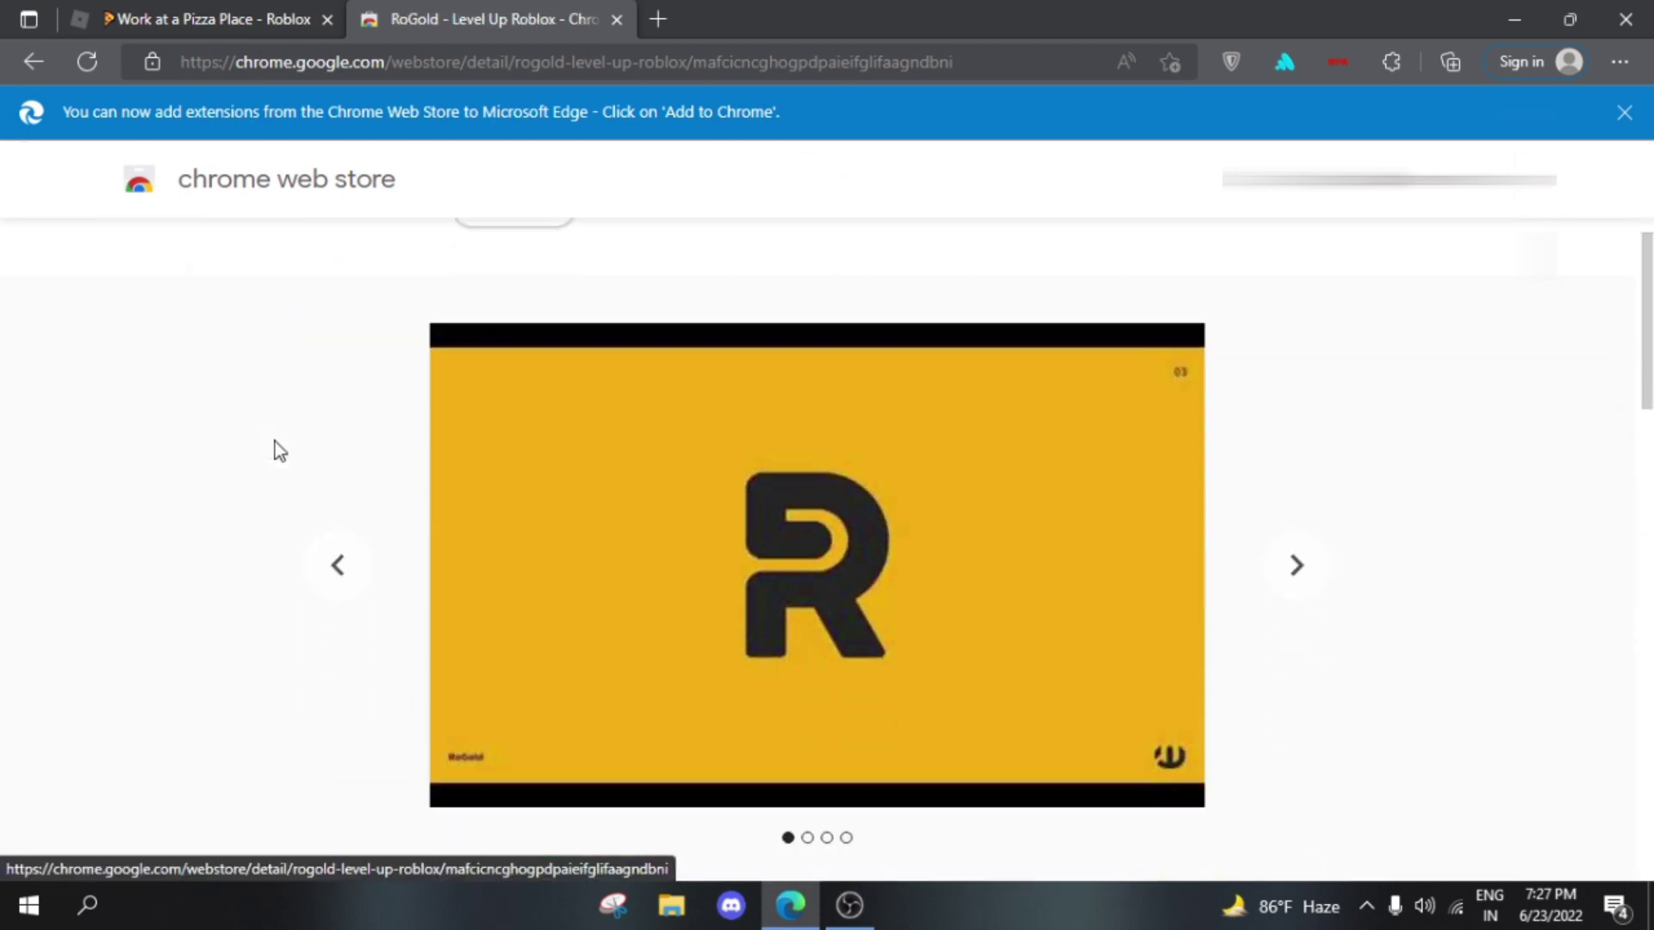
scroll(276, 441, up, 2)
scroll(275, 435, down, 5)
- Check RoGold in Edge's extensions list and highlight the home page greeting
click(1387, 56)
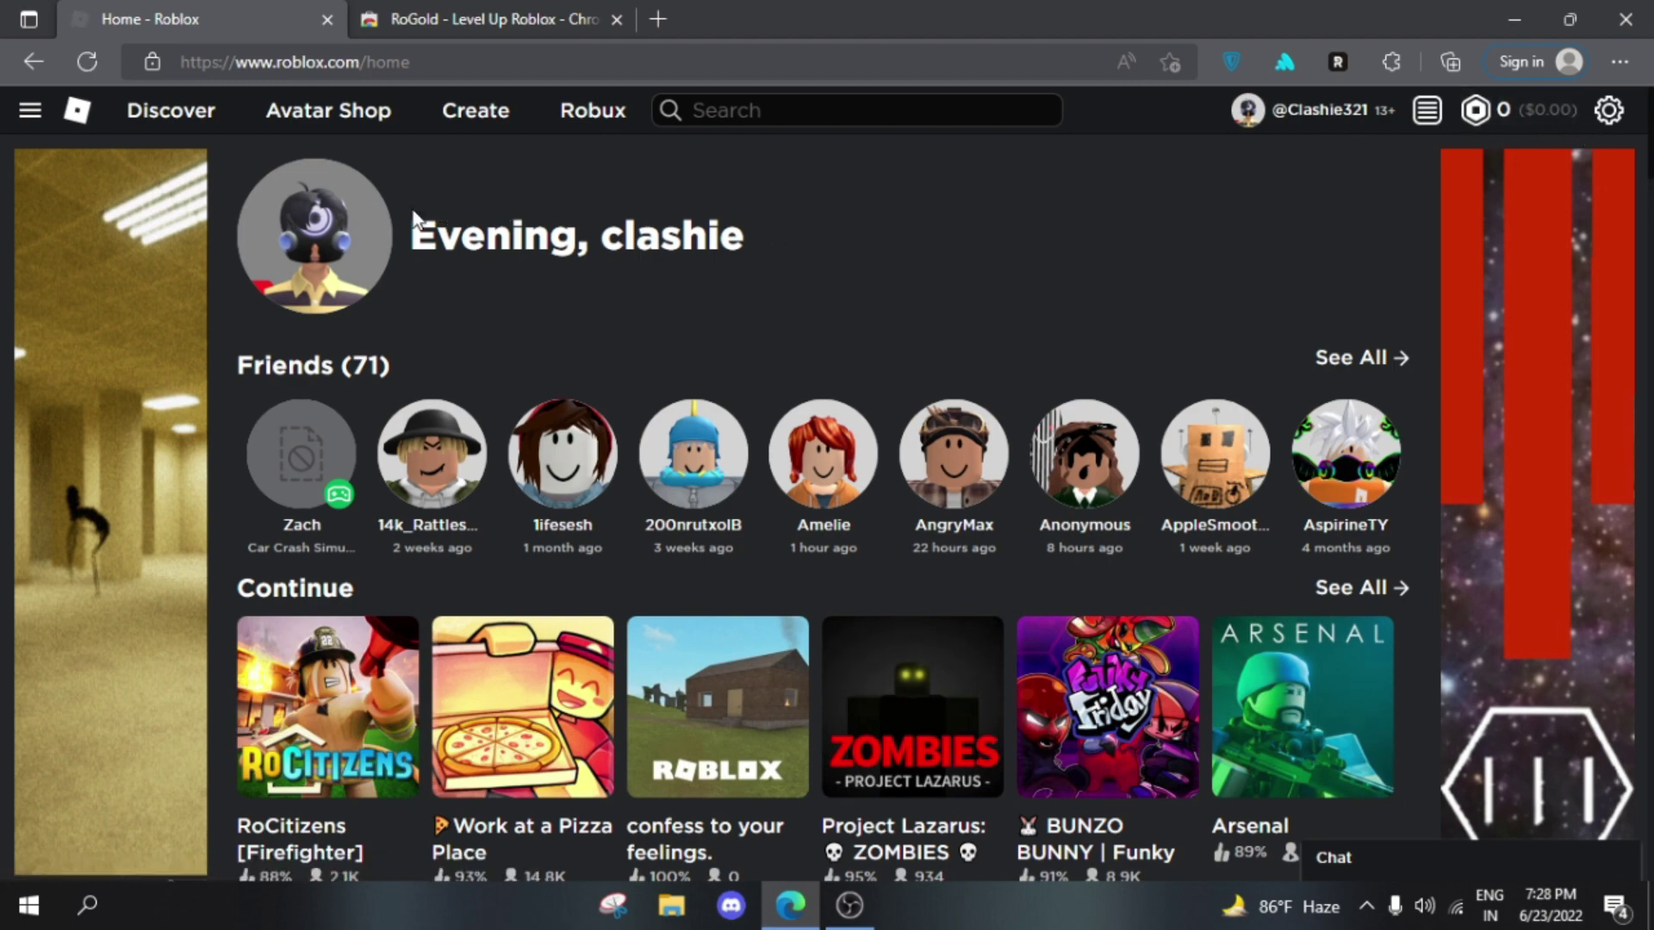
drag(418, 231, 882, 243)
click(664, 358)
- Scroll the home page and open Work at a Pizza Place from the Continue row
scroll(663, 353, down, 4)
scroll(151, 263, up, 3)
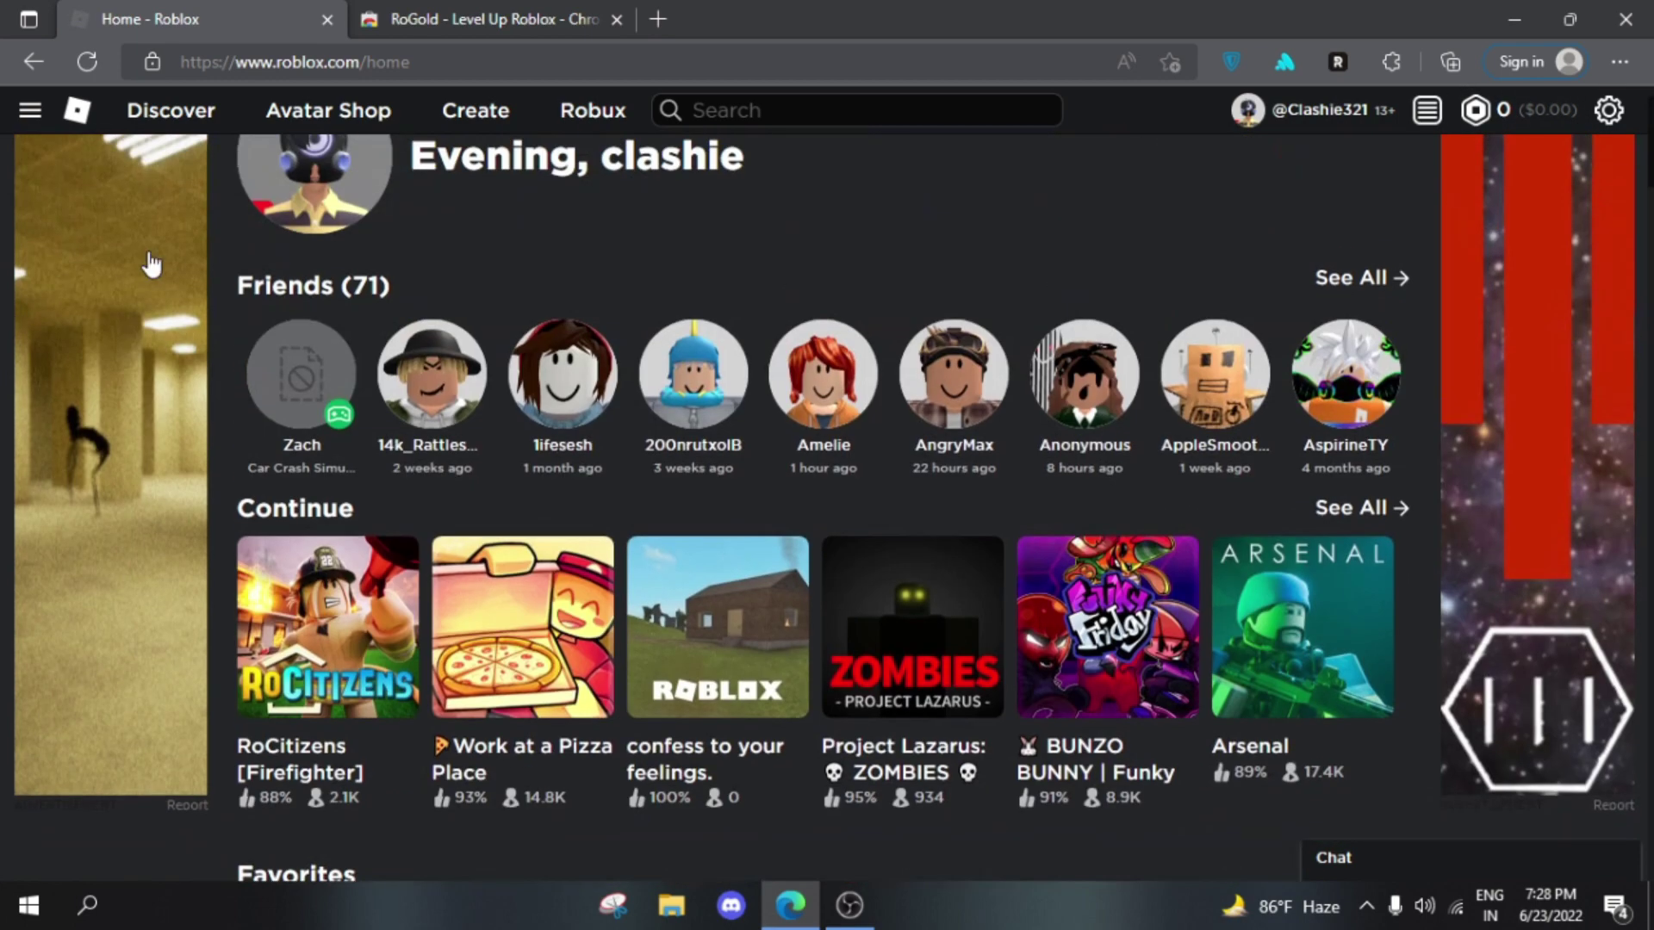
scroll(812, 597, down, 4)
scroll(812, 603, up, 5)
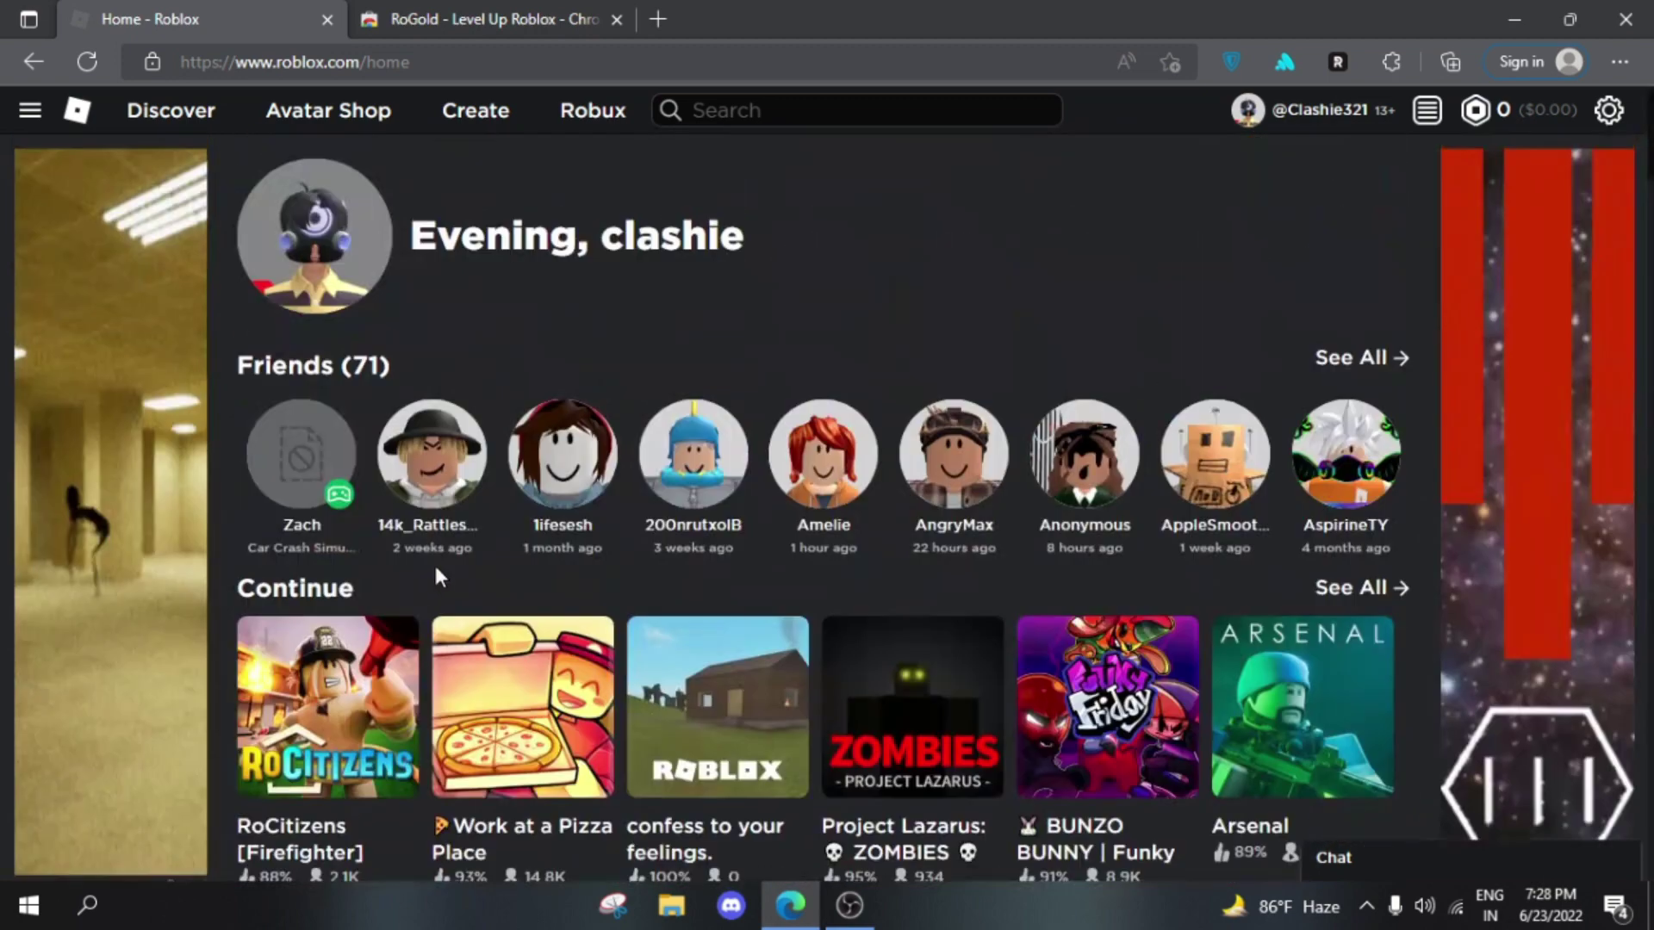
scroll(432, 561, down, 2)
click(518, 555)
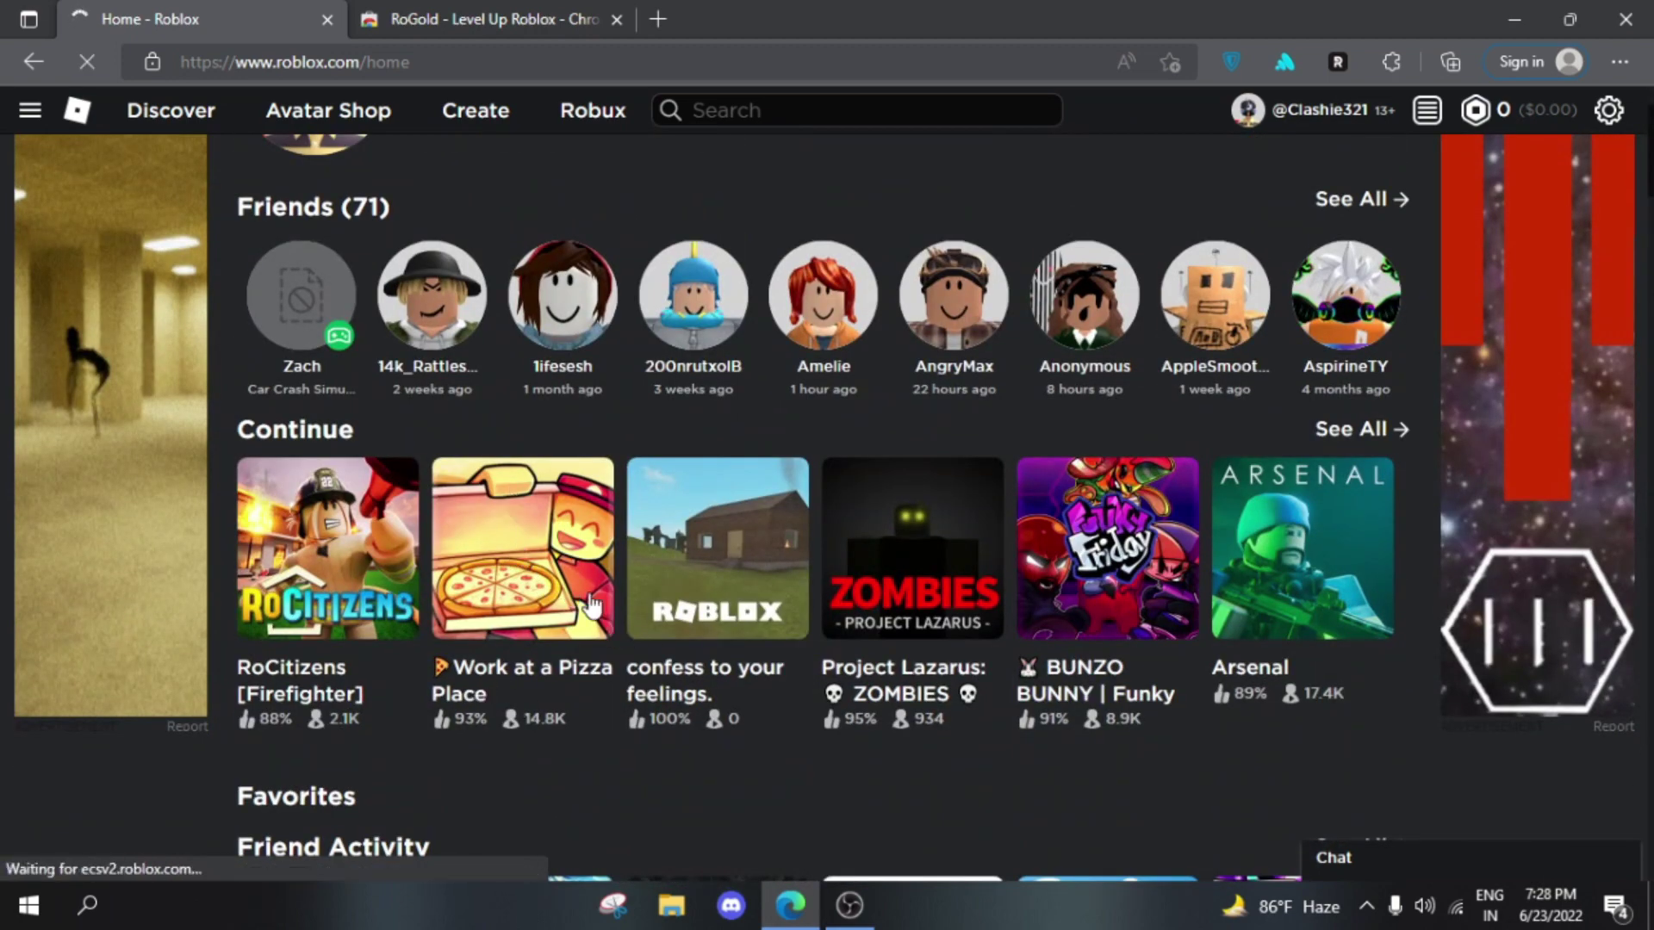
scroll(871, 592, down, 7)
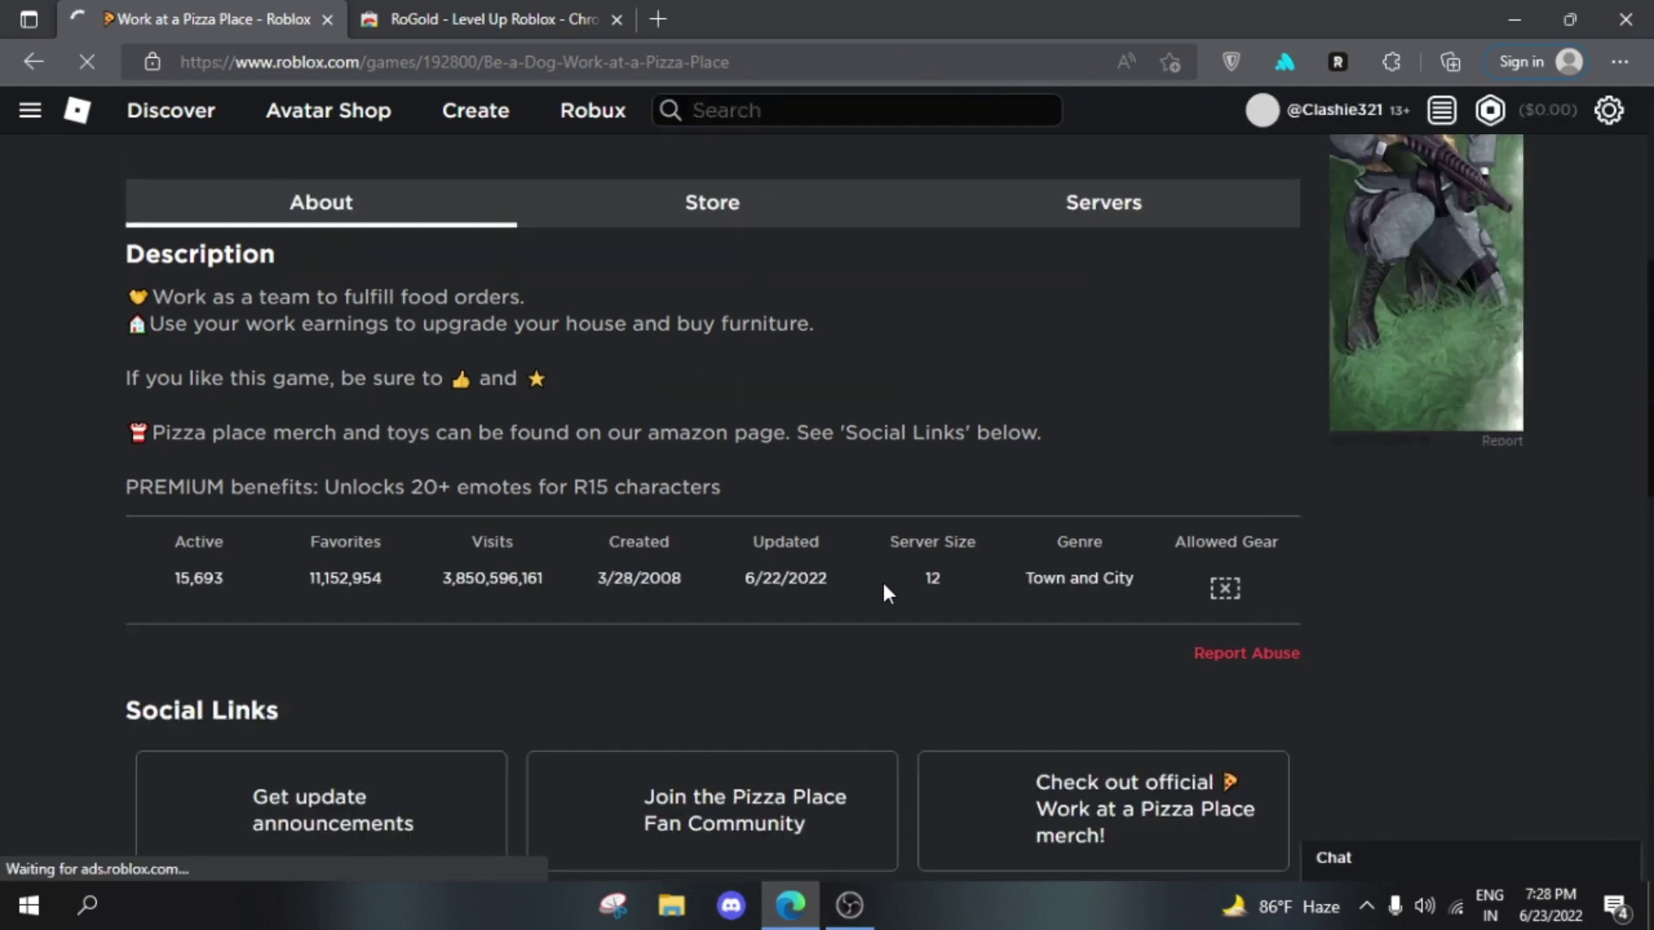
- Open the Servers tab and scroll through Other Servers showing Avg. FPS and Avg. Ping
click(1104, 205)
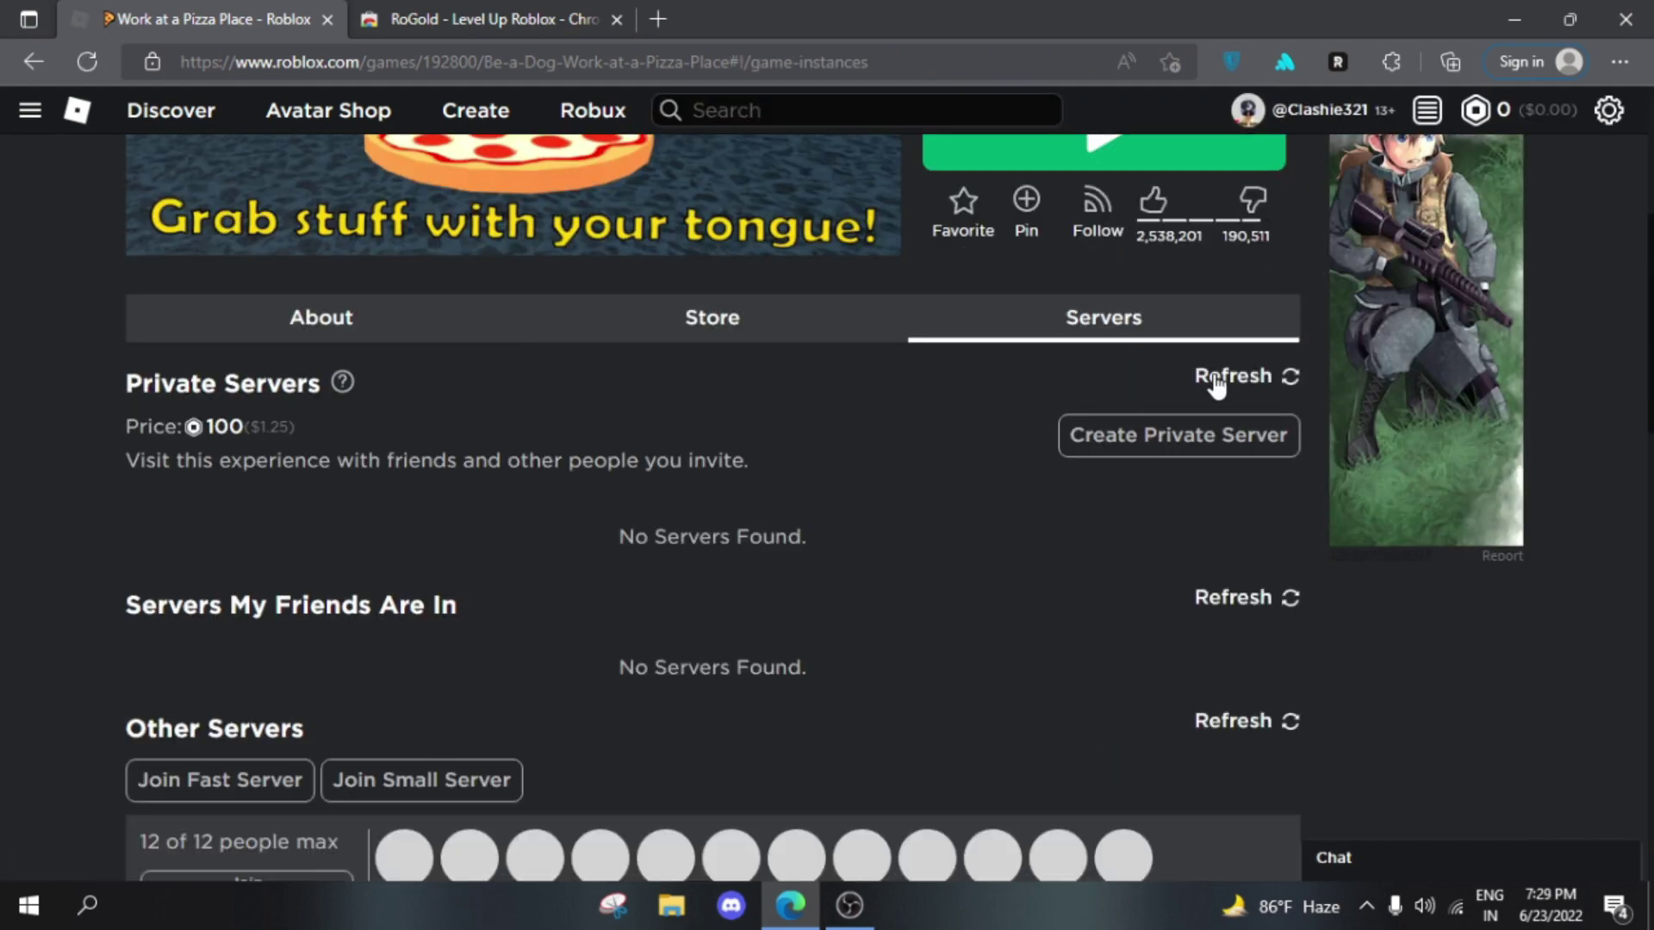
scroll(664, 379, down, 6)
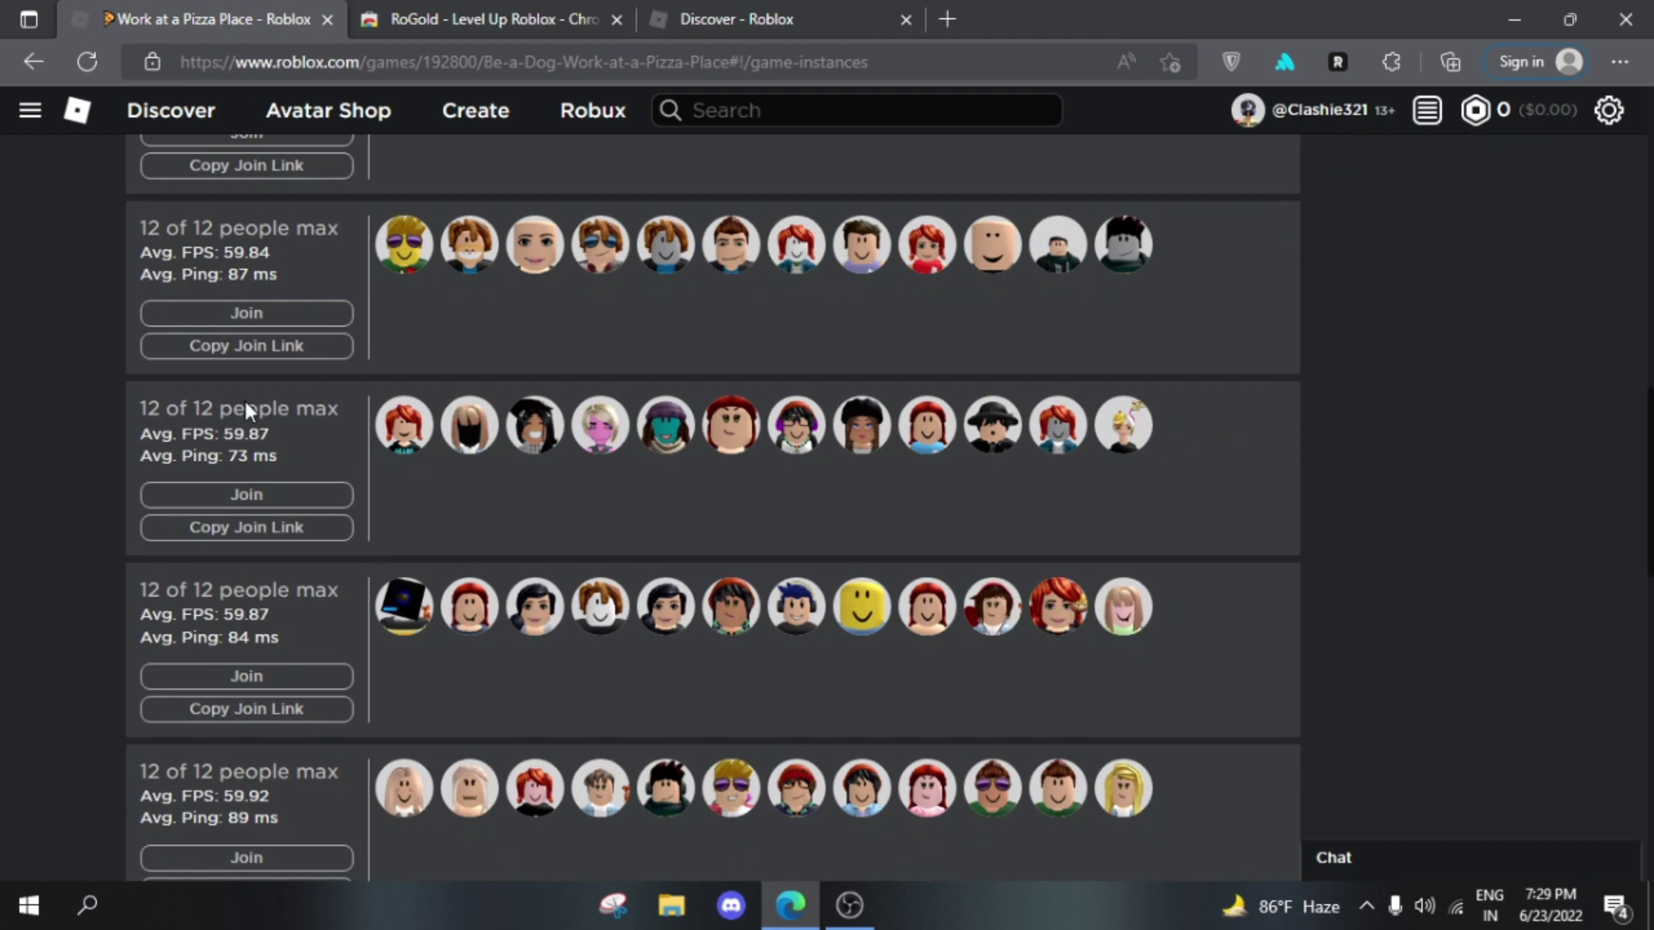
scroll(101, 324, down, 4)
scroll(74, 577, down, 2)
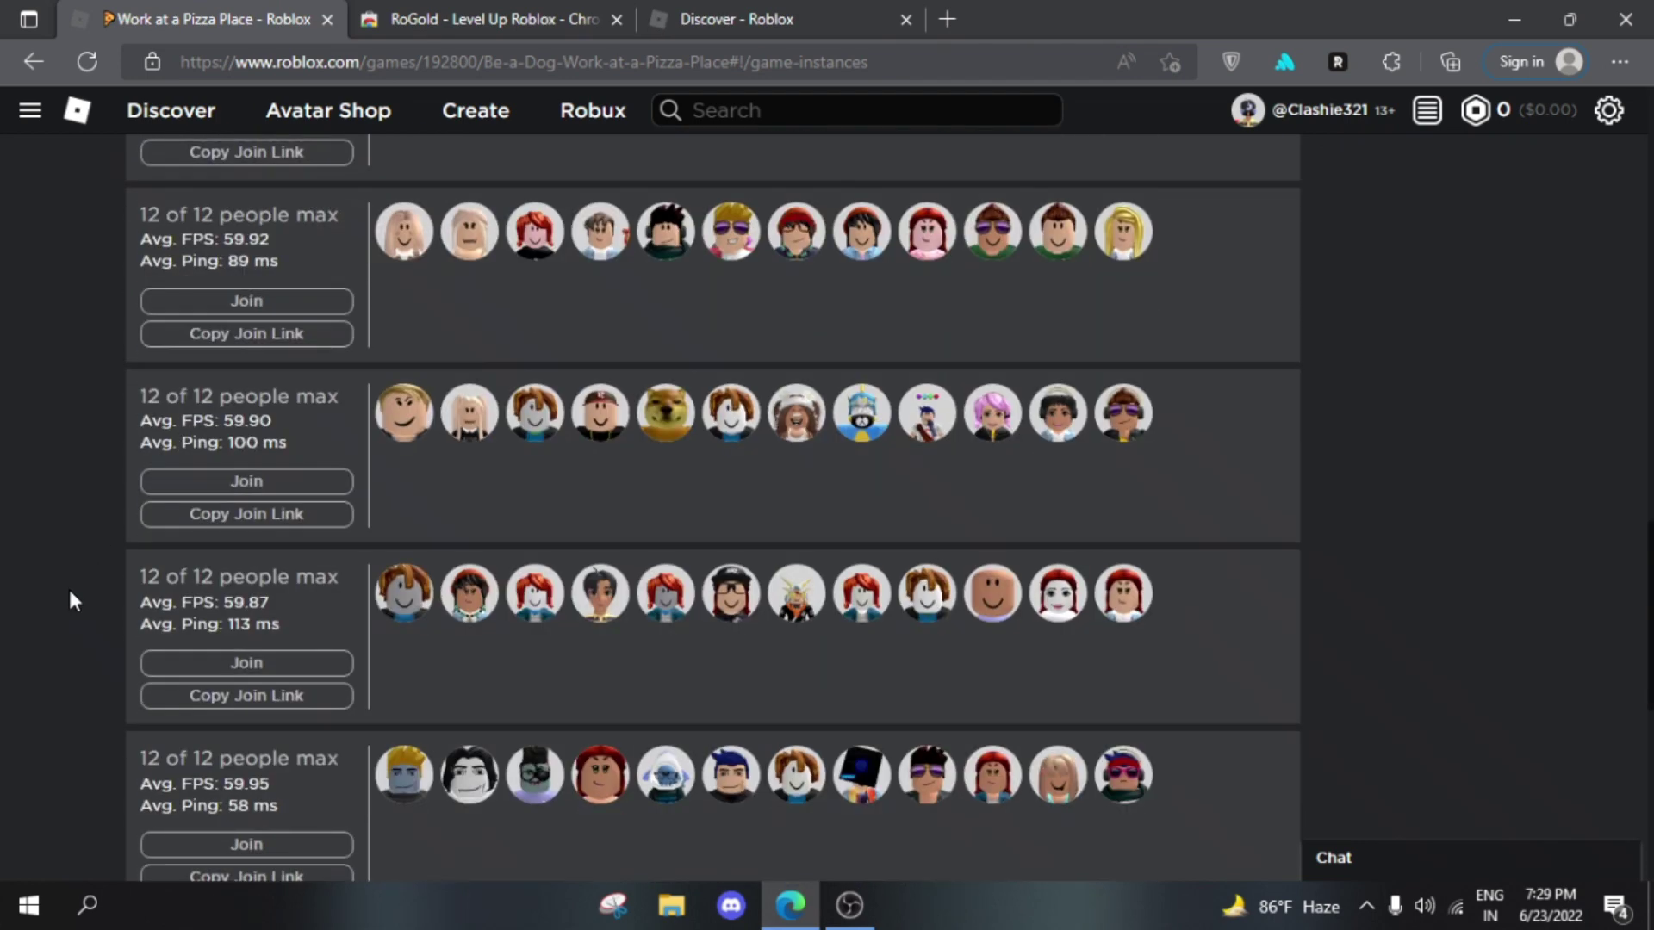